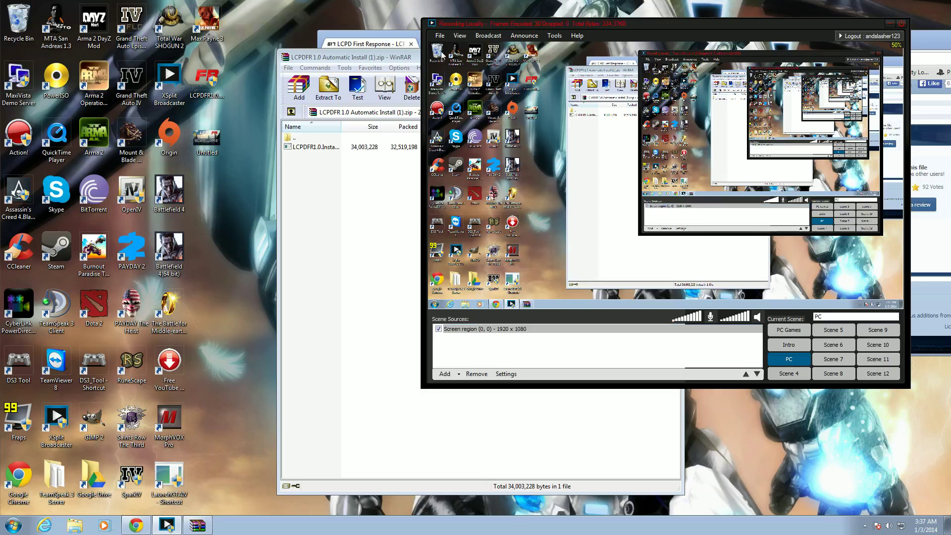
# - Move the XSplit and WinRAR windows aside and minimize both, leaving Chrome on the YouTube tab
pyautogui.moveTo(483, 23); pyautogui.dragTo(443, 246)
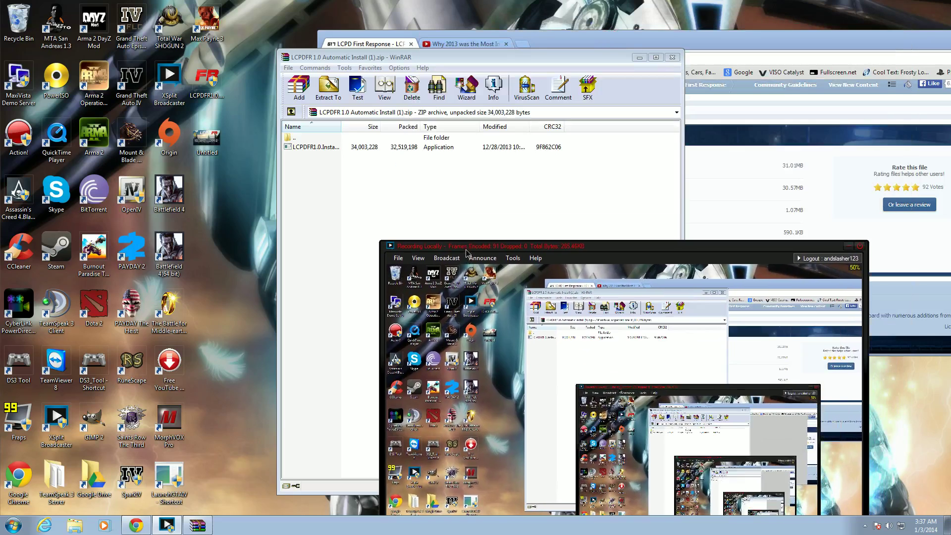
pyautogui.click(605, 61)
pyautogui.moveTo(604, 61); pyautogui.dragTo(568, 104)
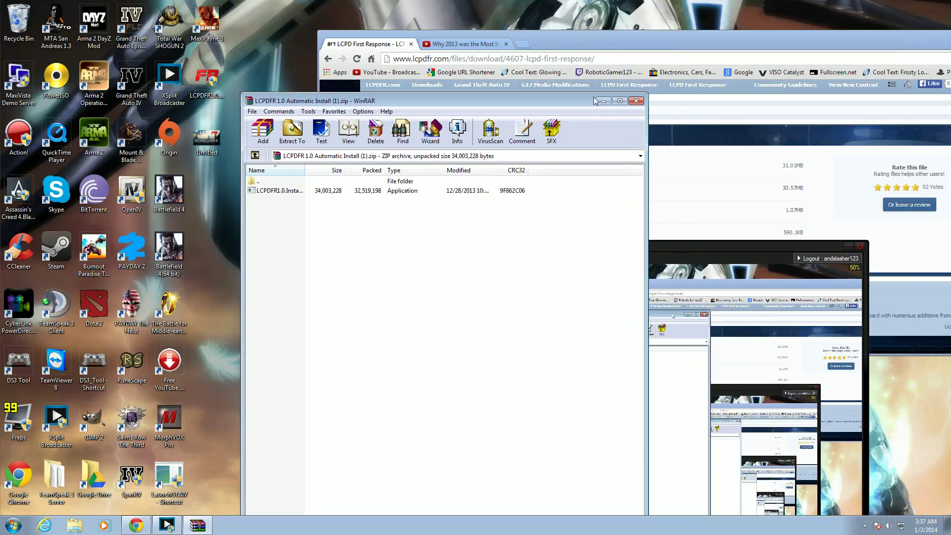
pyautogui.click(843, 246)
pyautogui.press('super+Down')
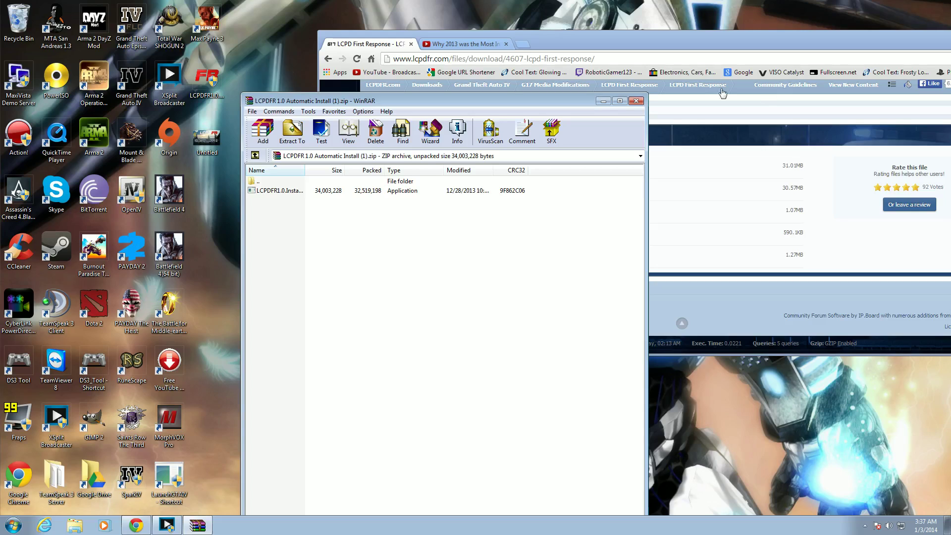
pyautogui.click(603, 101)
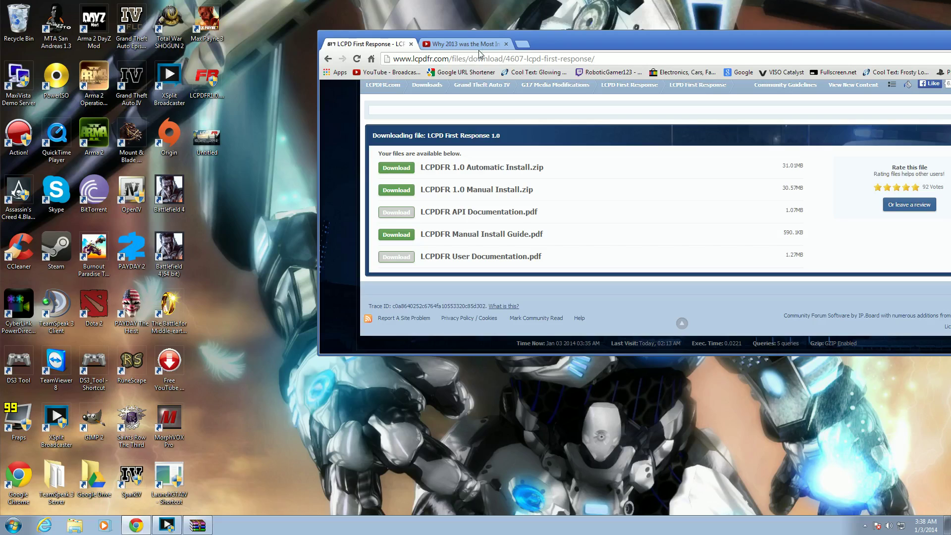
pyautogui.click(479, 48)
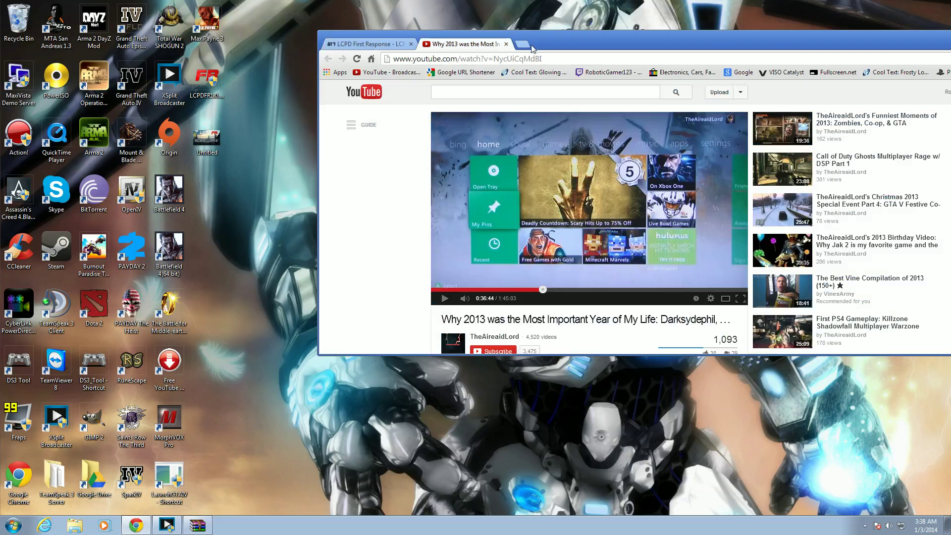
# - In a new tab, Google 'LCPDFR' and open the lcpdfr.com homepage result
pyautogui.moveTo(578, 40); pyautogui.dragTo(497, 26)
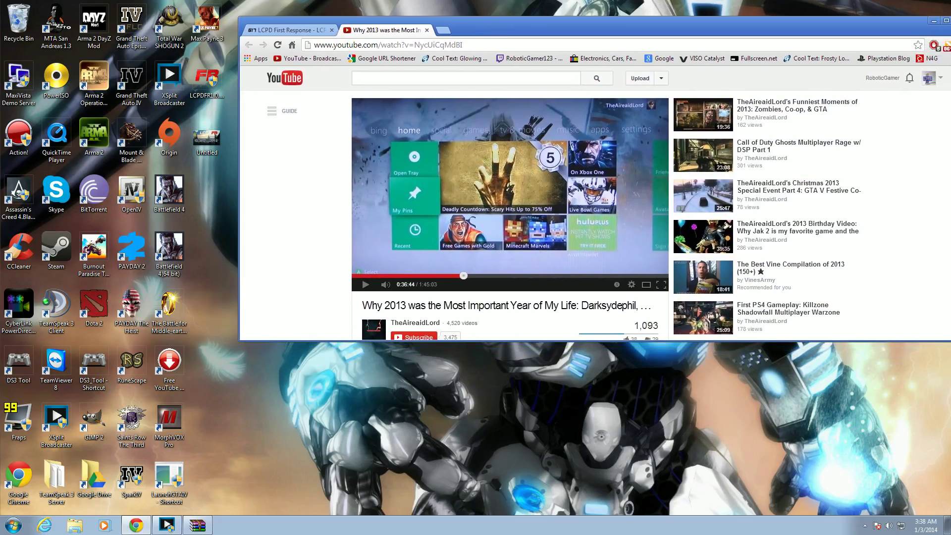
pyautogui.click(443, 29)
pyautogui.click(664, 58)
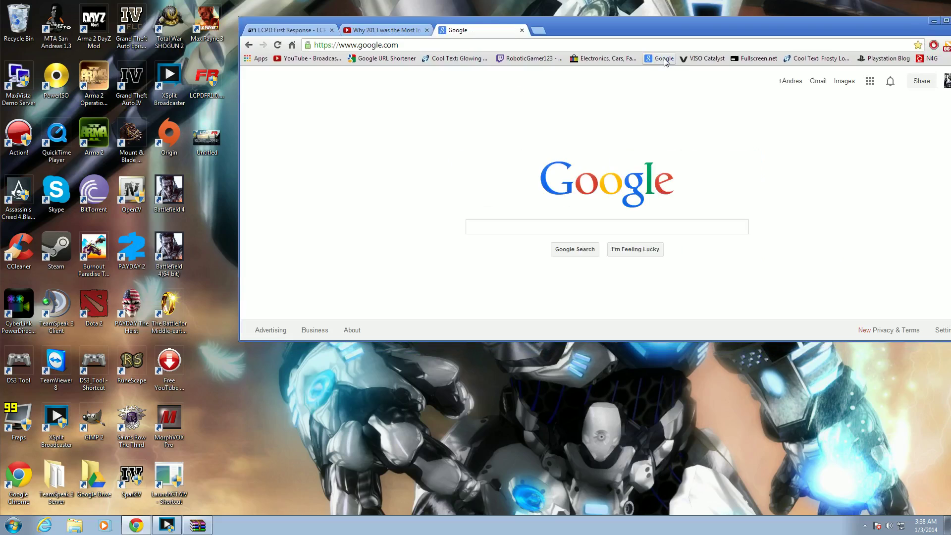
pyautogui.write('LCPDFR')
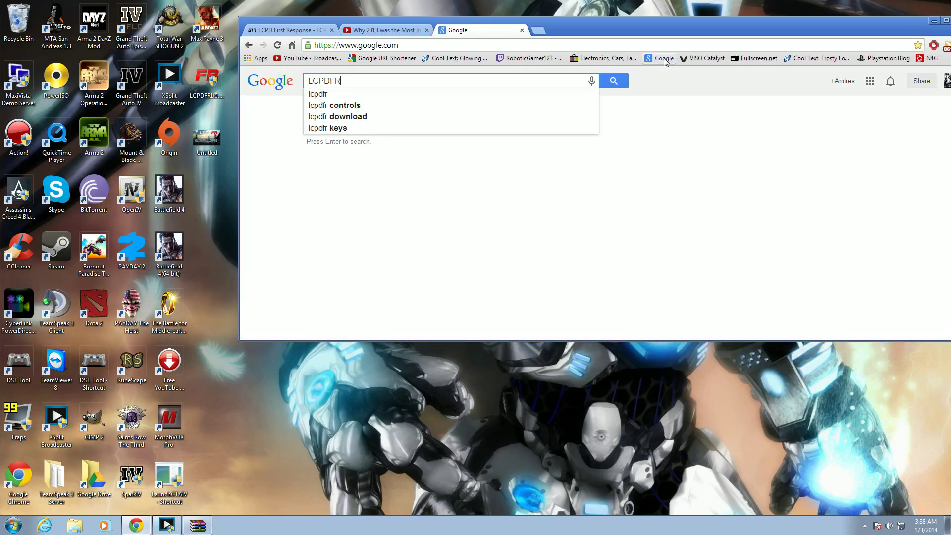
pyautogui.press('Return')
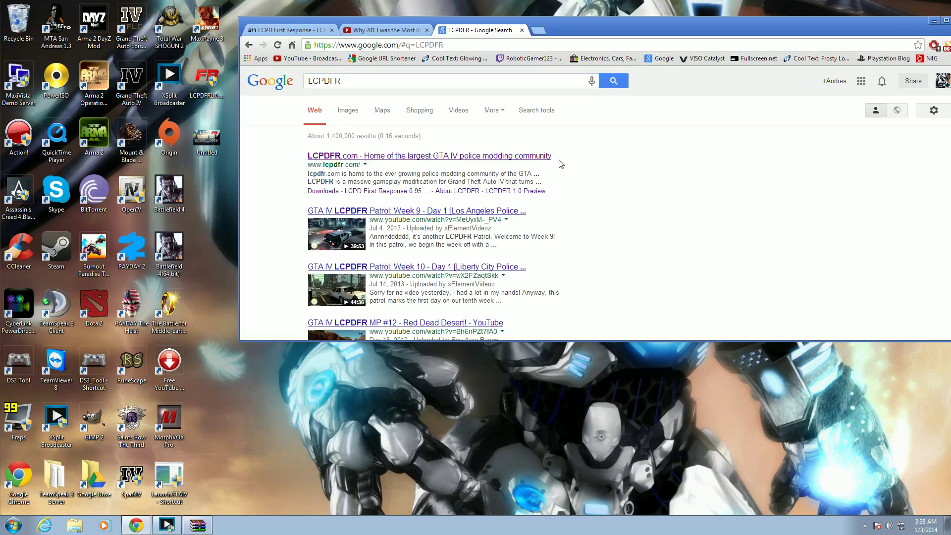
pyautogui.click(549, 158)
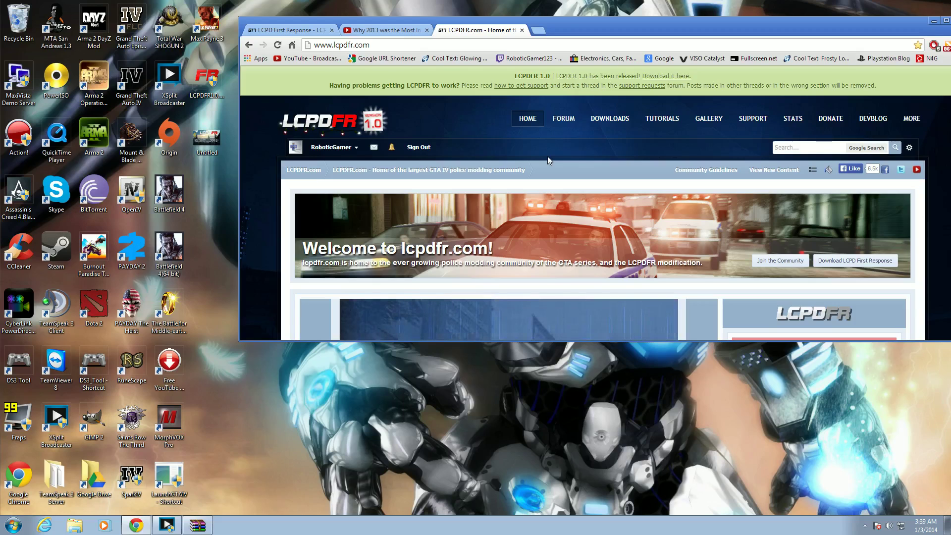
# - Go through Downloads and G17 Media Modifications to the LCPD First Response 1.0 listing
pyautogui.moveTo(625, 123)
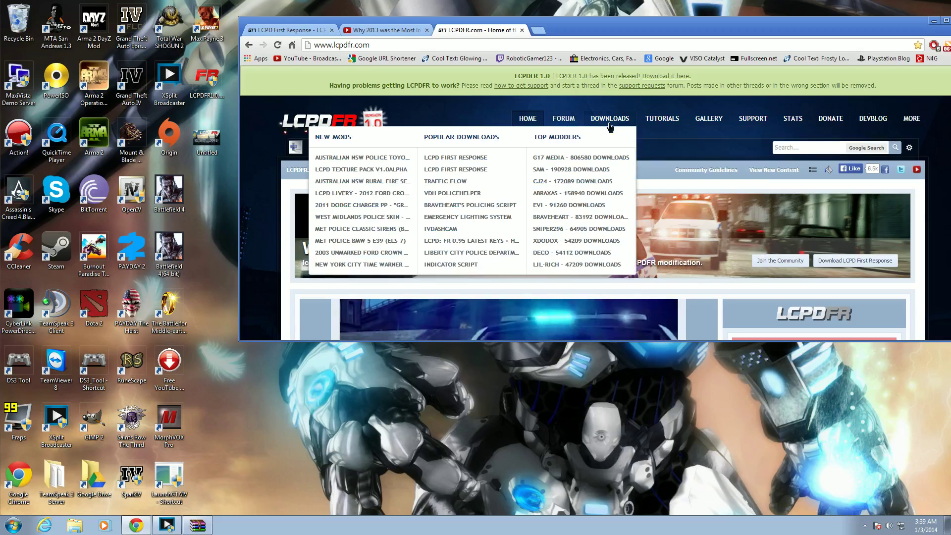
pyautogui.click(610, 125)
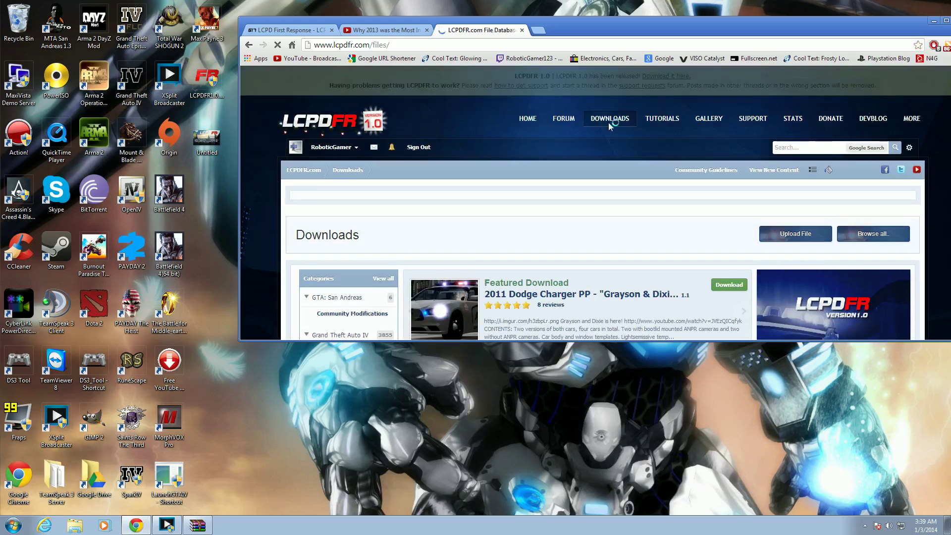
pyautogui.moveTo(610, 126)
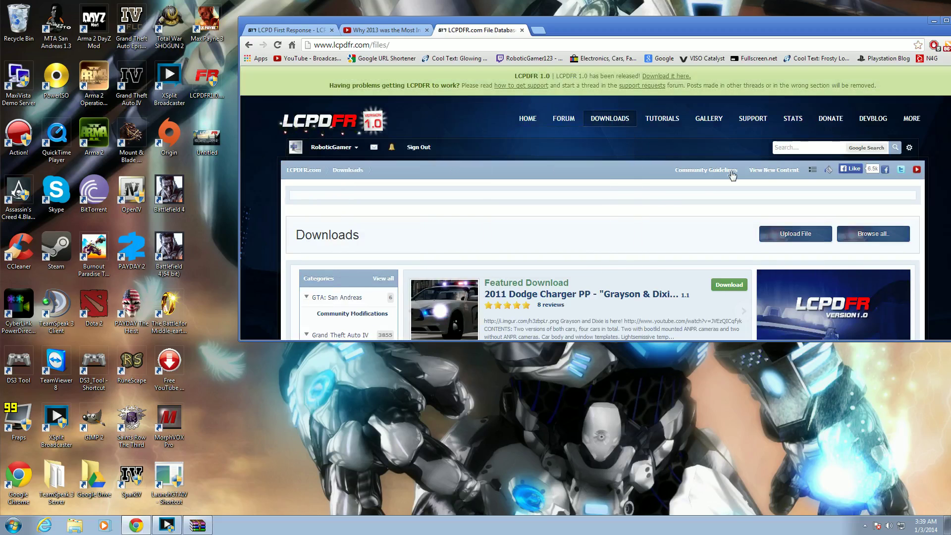
pyautogui.scroll(-3, 637, 203)
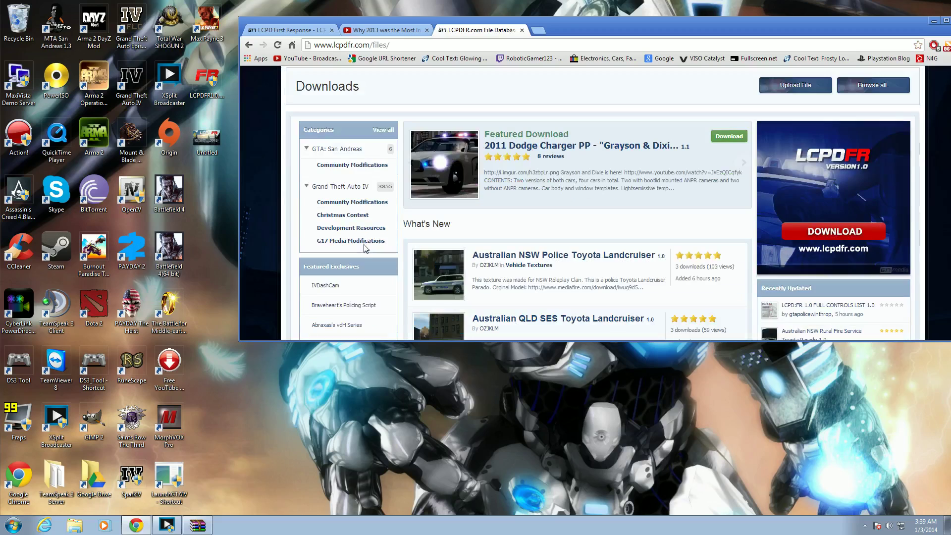
pyautogui.click(366, 242)
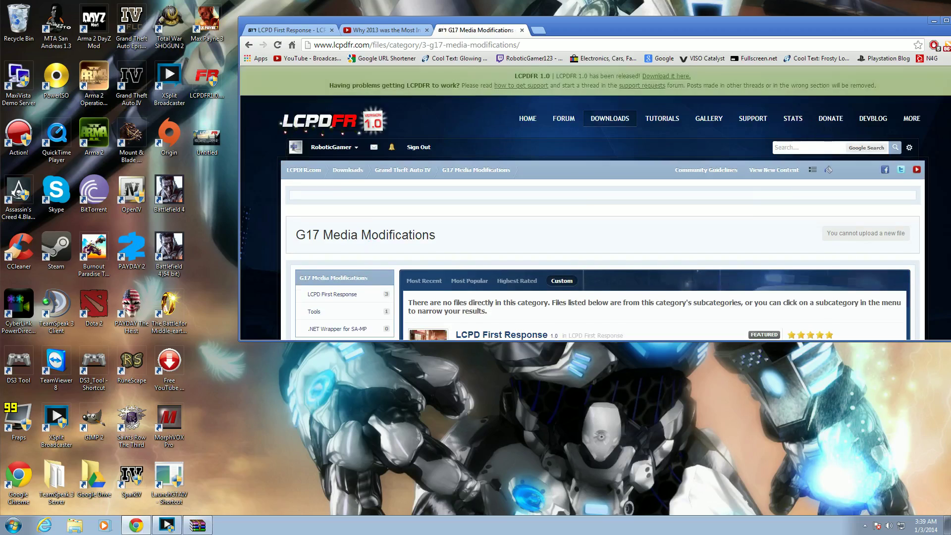
pyautogui.scroll(-3, 451, 226)
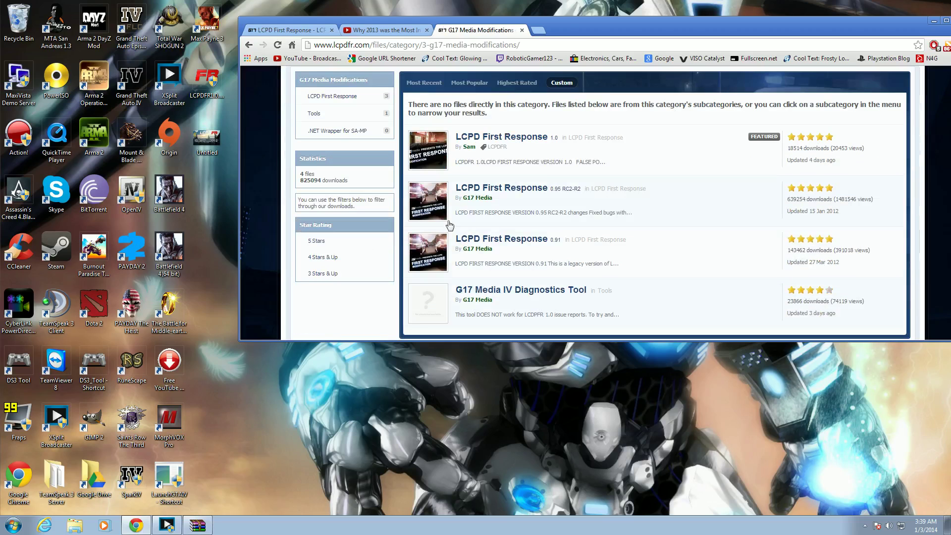
pyautogui.click(540, 140)
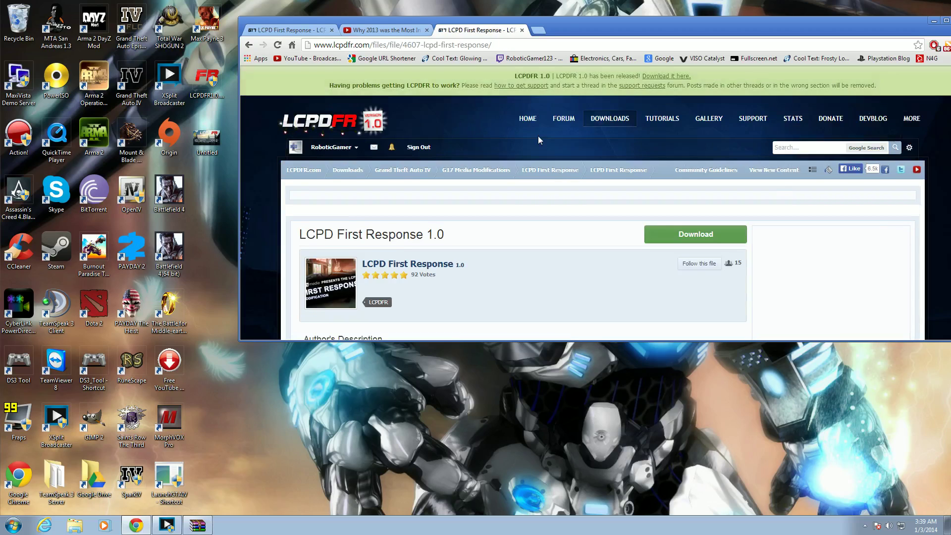
# - Agree to the disclaimer and download LCPDFR 1.0 Automatic Install.zip (31.0 MB)
pyautogui.scroll(-2, 683, 169)
pyautogui.click(696, 135)
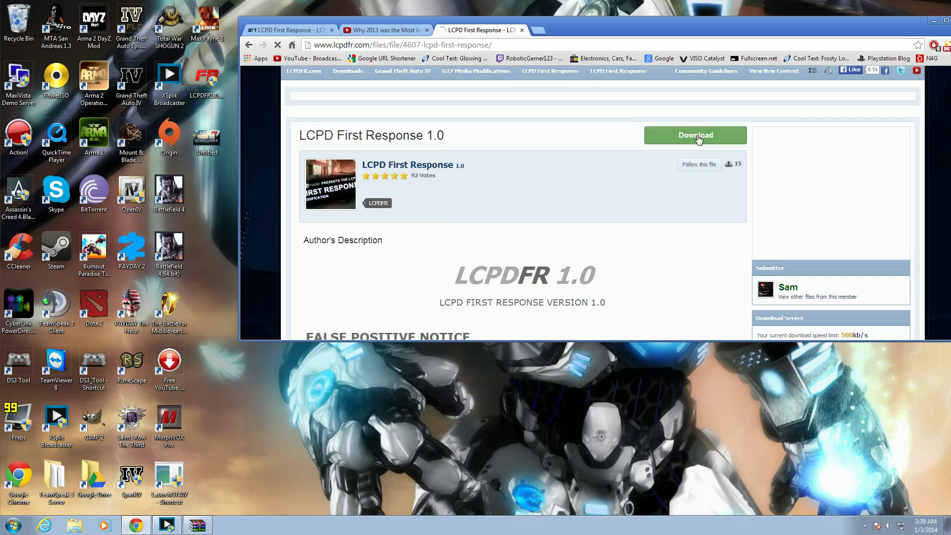
pyautogui.scroll(-2, 698, 135)
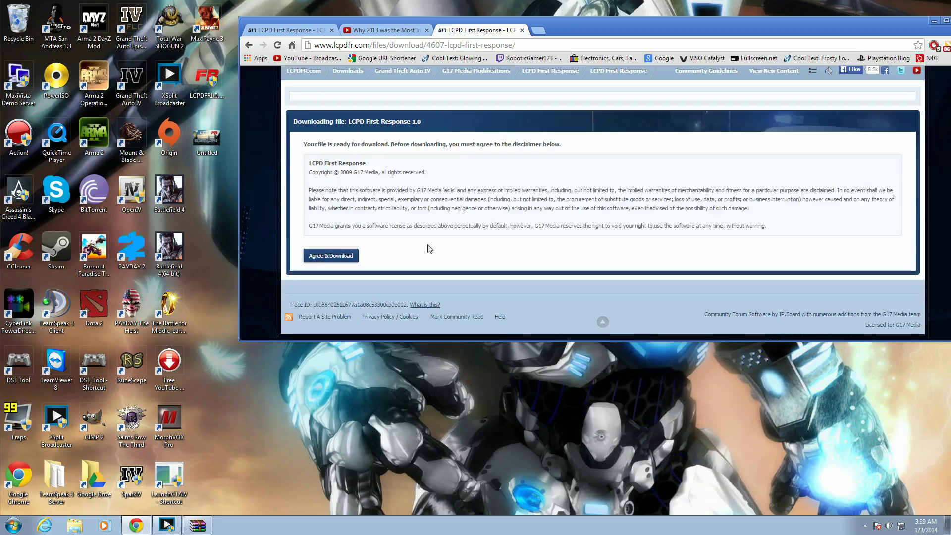
pyautogui.click(354, 257)
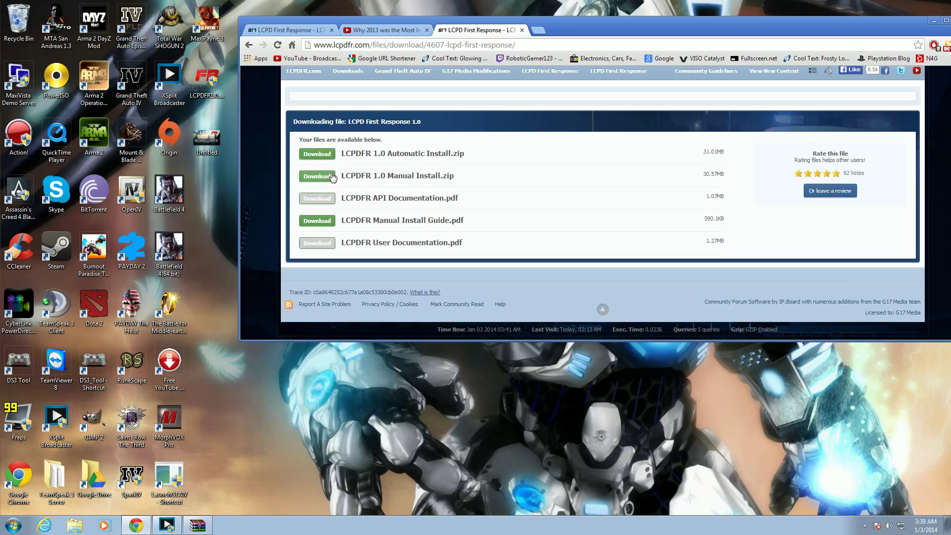
pyautogui.click(324, 158)
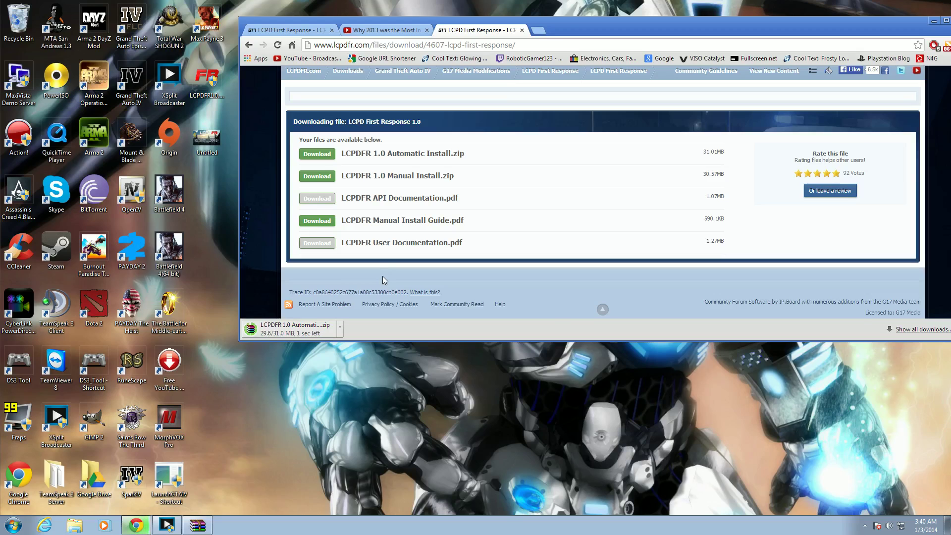
# - Open the downloaded zip in WinRAR and run the LCPDFR installer exe inside it
pyautogui.click(290, 329)
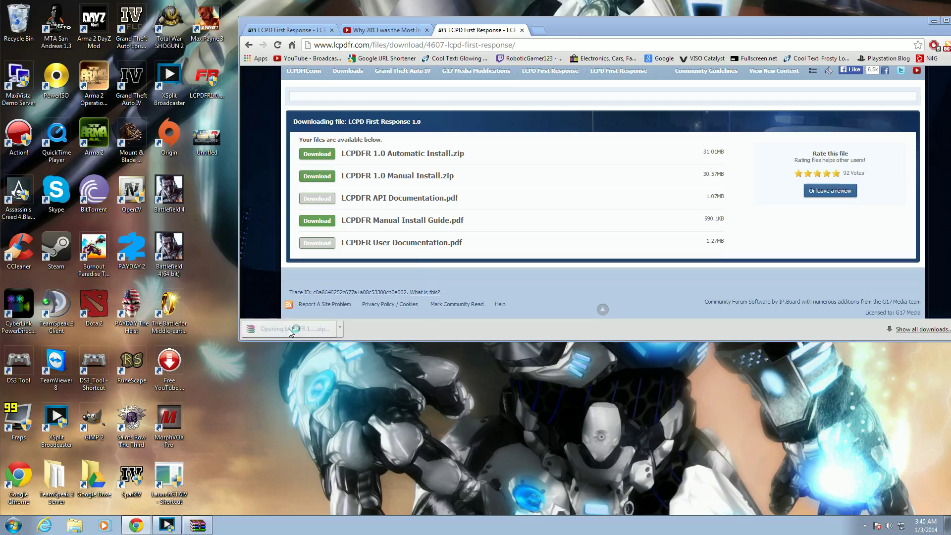
pyautogui.moveTo(331, 20); pyautogui.dragTo(692, 66)
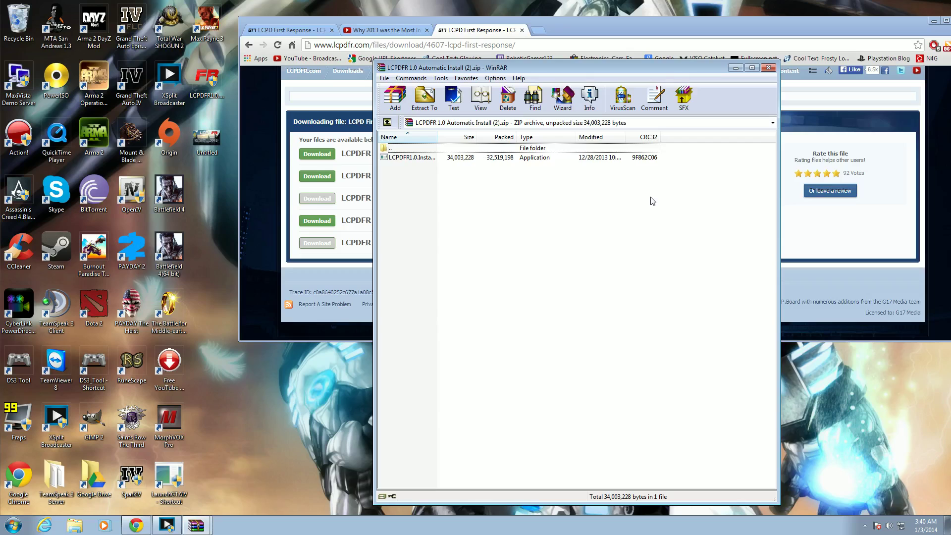
pyautogui.click(644, 157)
pyautogui.click(634, 198)
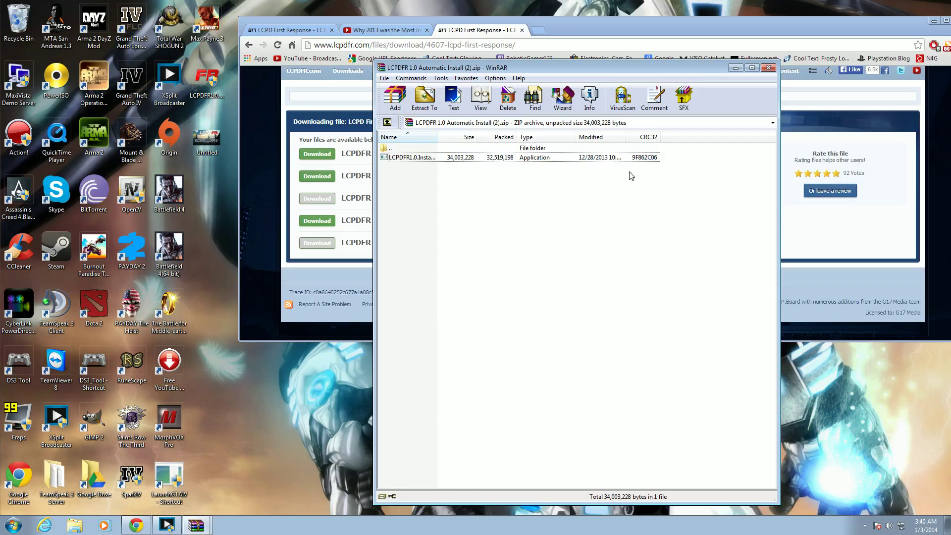
pyautogui.doubleClick(633, 160)
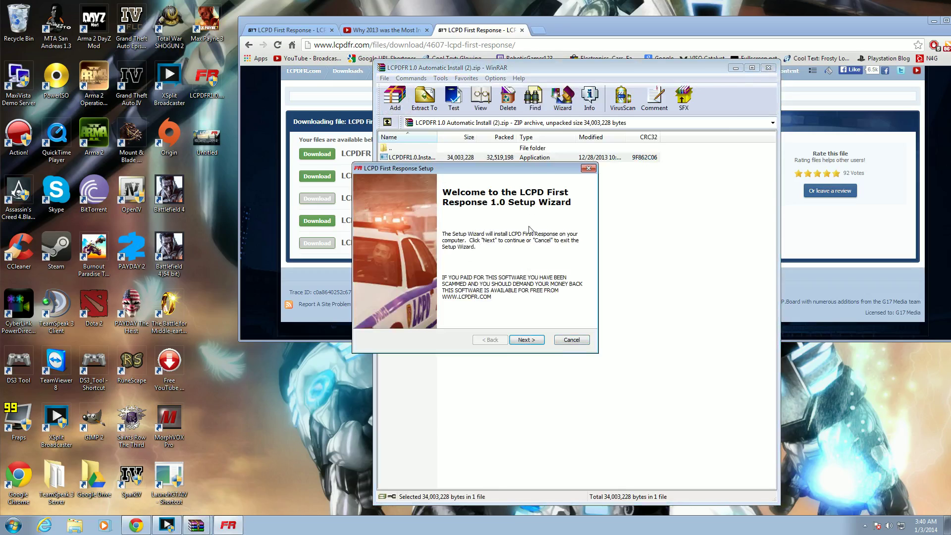
# - Get past the welcome page and accept the licence agreement
pyautogui.moveTo(531, 173); pyautogui.dragTo(617, 181)
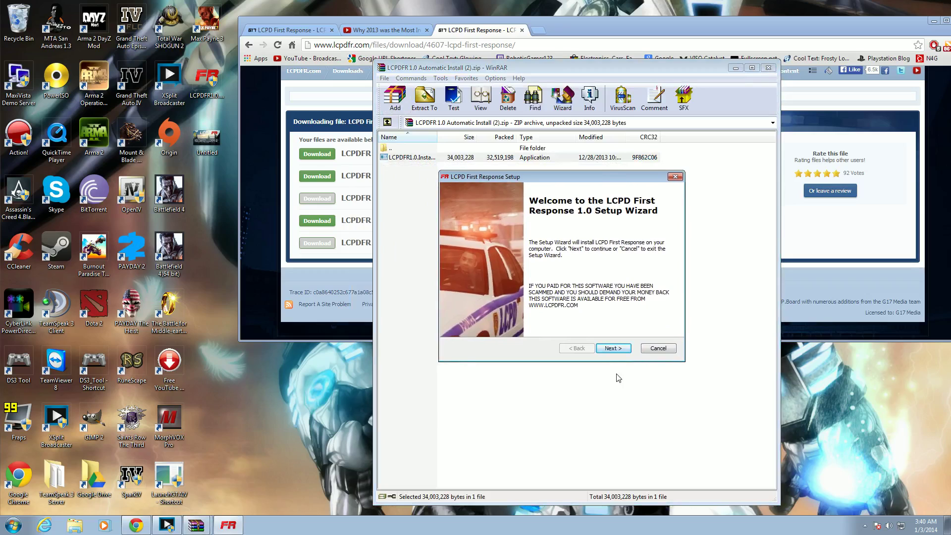
pyautogui.moveTo(614, 179); pyautogui.dragTo(628, 174)
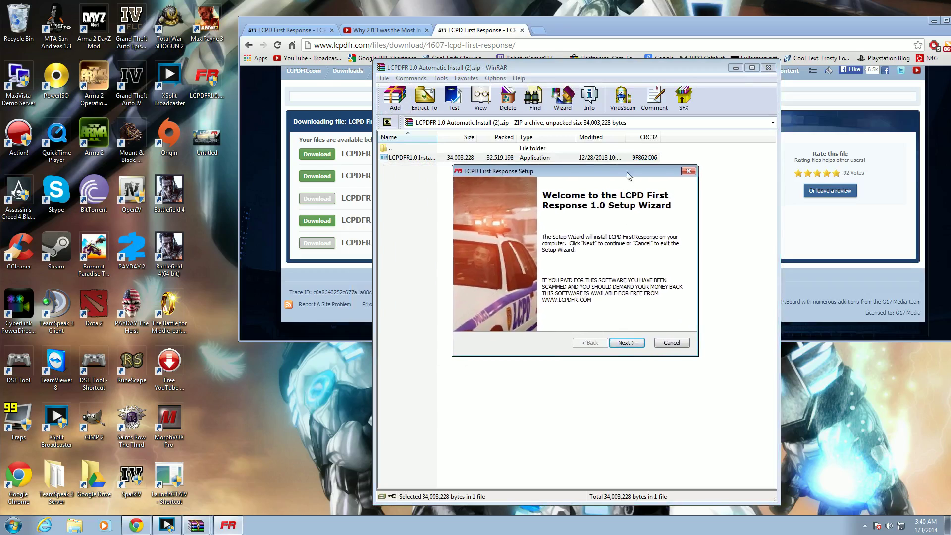
pyautogui.click(627, 343)
pyautogui.click(570, 307)
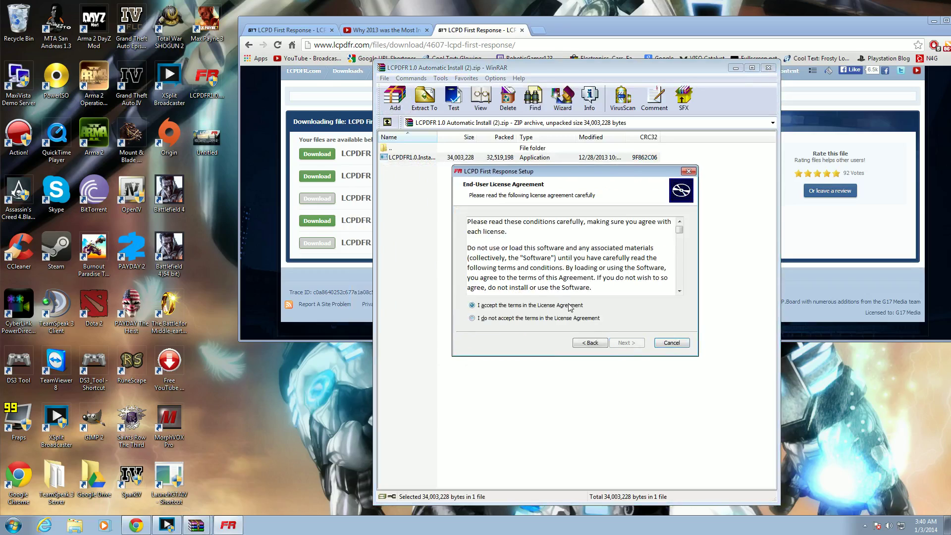
pyautogui.click(627, 343)
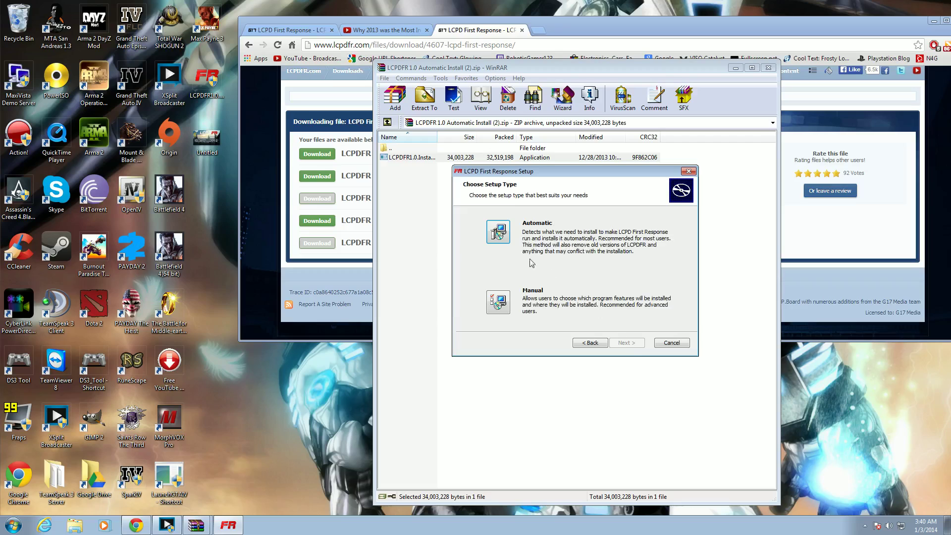
# - Choose Automatic setup and sign in with the account username and password
pyautogui.click(502, 239)
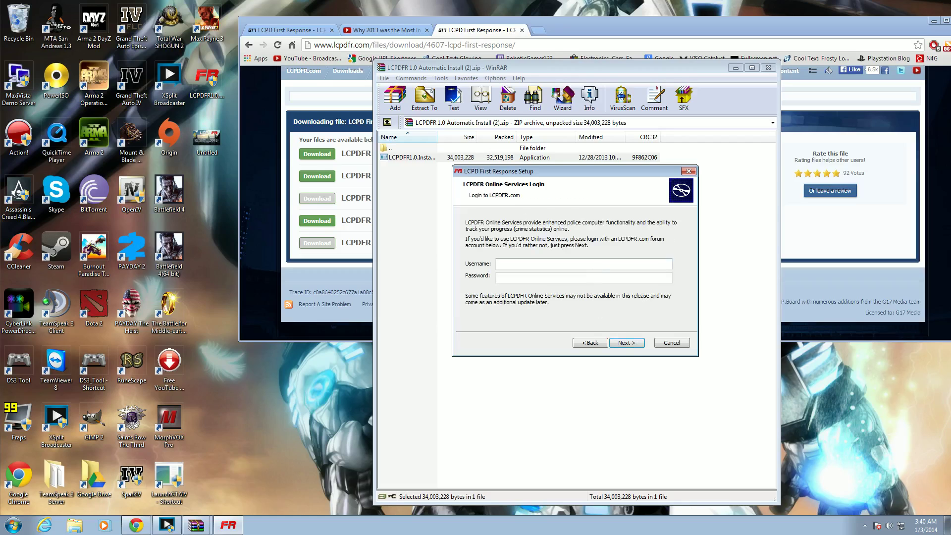
pyautogui.write('andslasher1')
pyautogui.write('23')
pyautogui.press('Tab')
pyautogui.write('••••••')
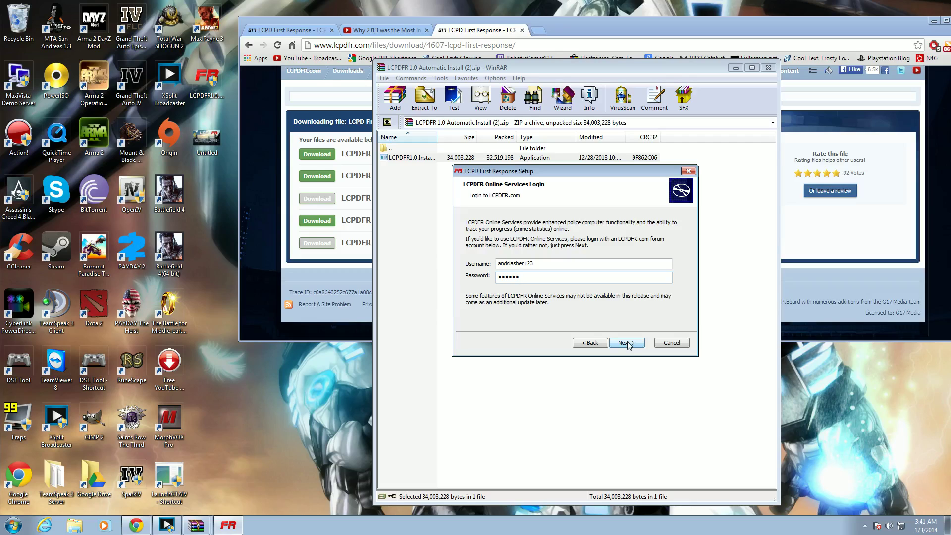
pyautogui.click(628, 344)
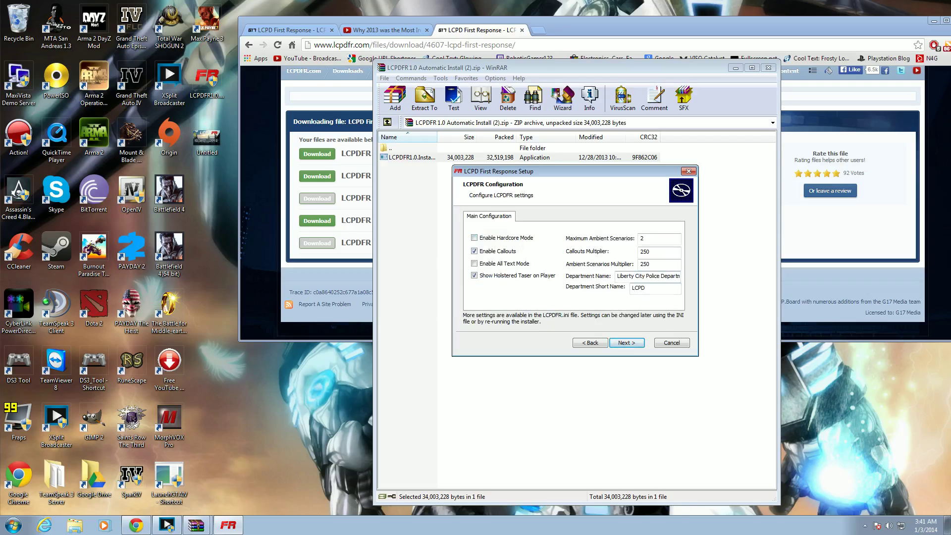
# - Leave the department name and the short name LCPD unchanged
pyautogui.moveTo(618, 276); pyautogui.dragTo(692, 281)
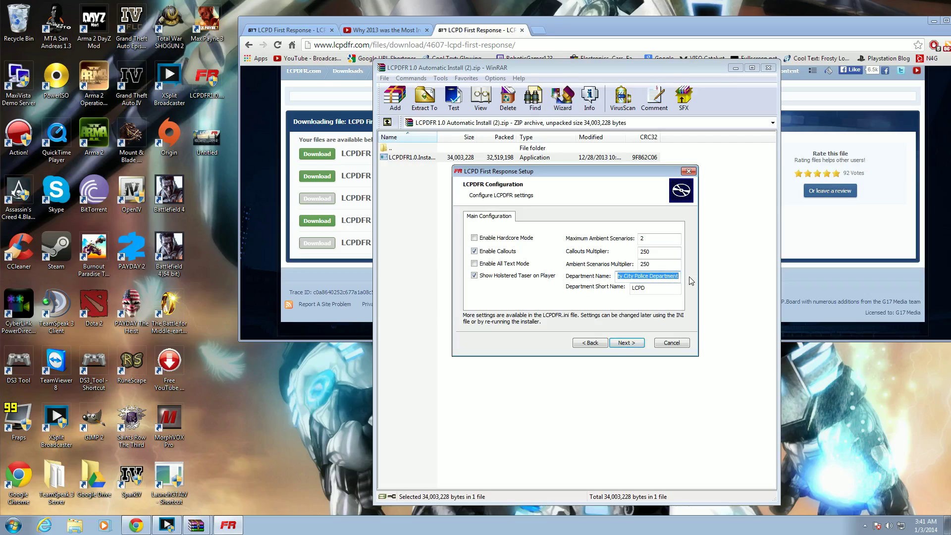
pyautogui.click(671, 276)
pyautogui.moveTo(671, 276); pyautogui.dragTo(616, 276)
pyautogui.click(619, 276)
pyautogui.press('Tab')
pyautogui.press('End')
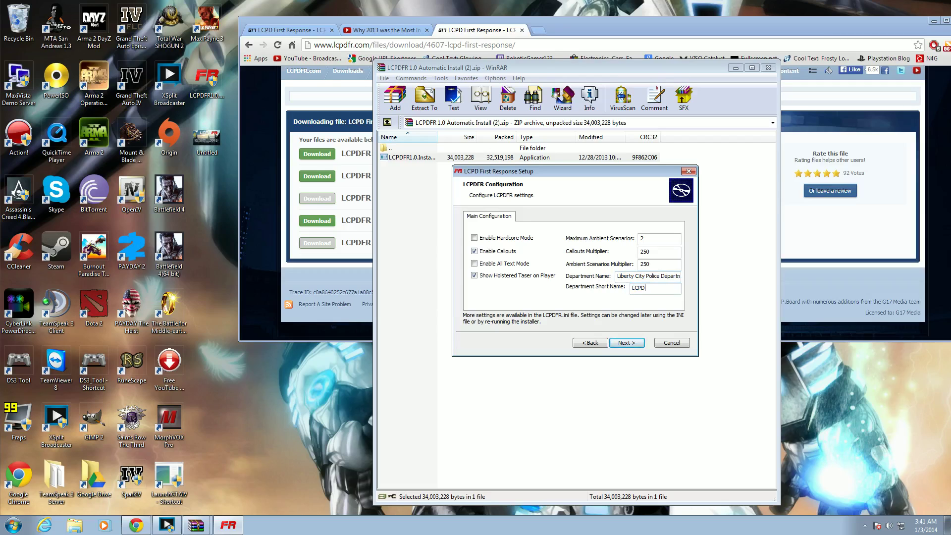
# - Set the Callouts and Ambient Scenarios Multipliers to 550 and save the configuration
pyautogui.click(643, 239)
pyautogui.click(649, 252)
pyautogui.click(649, 264)
pyautogui.write('5')
pyautogui.press('BackSpace')
pyautogui.click(644, 264)
pyautogui.write('5')
pyautogui.press('BackSpace')
pyautogui.click(643, 251)
pyautogui.click(649, 264)
pyautogui.click(635, 343)
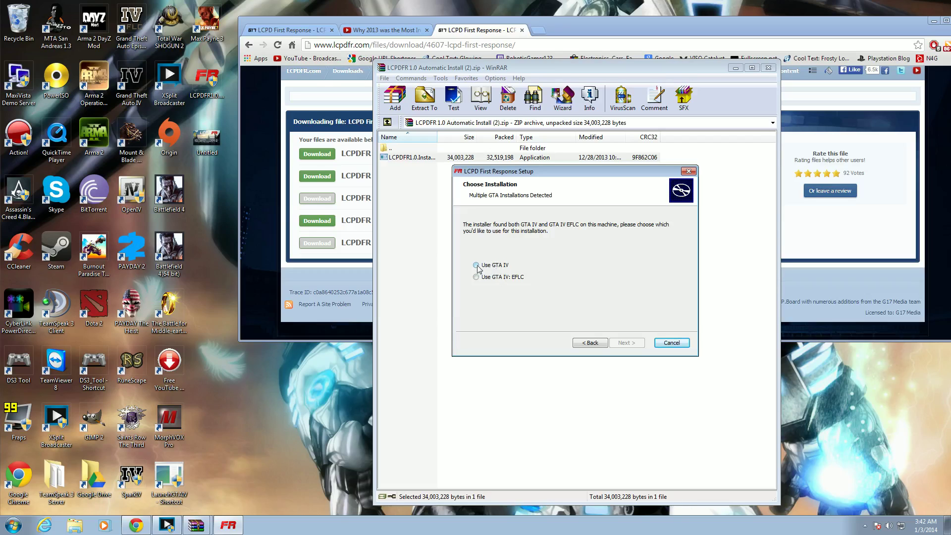
# - Install for GTA IV into C:\Program Files (x86)\GTA IV Files\GTA IV LCPDFR
pyautogui.click(476, 265)
pyautogui.click(627, 343)
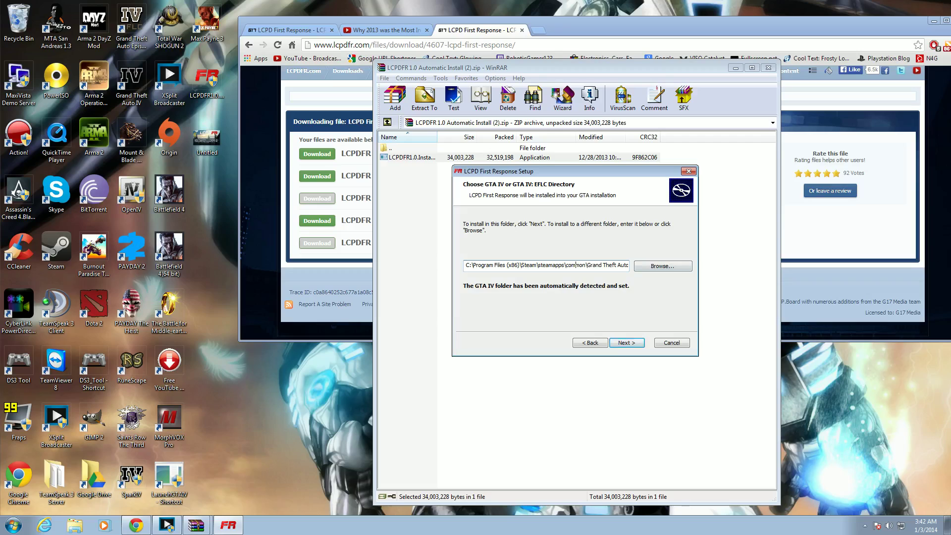
pyautogui.click(669, 272)
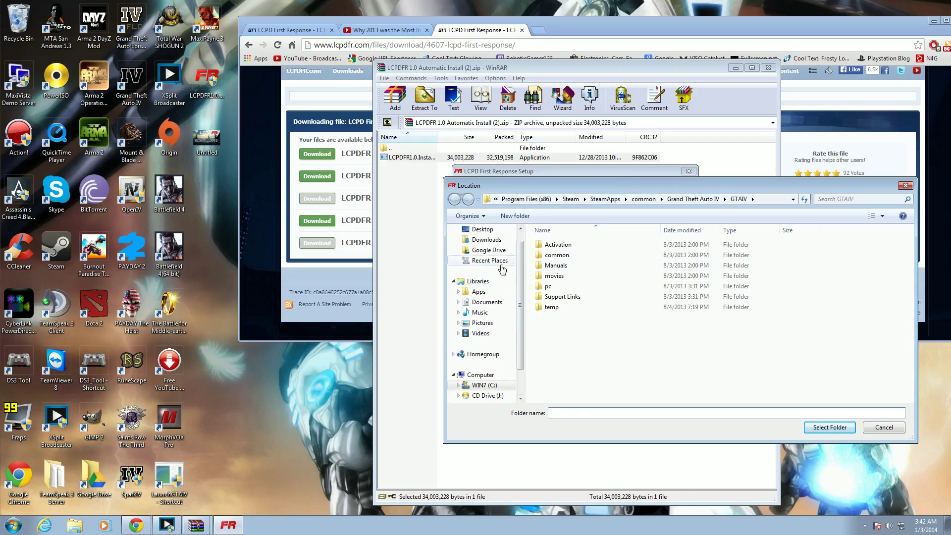
pyautogui.click(483, 229)
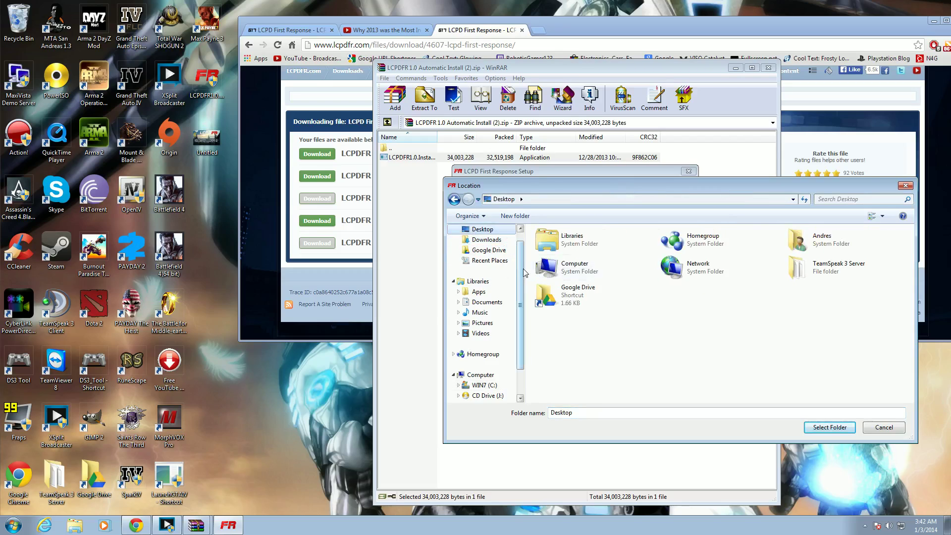
pyautogui.click(593, 270)
pyautogui.doubleClick(640, 273)
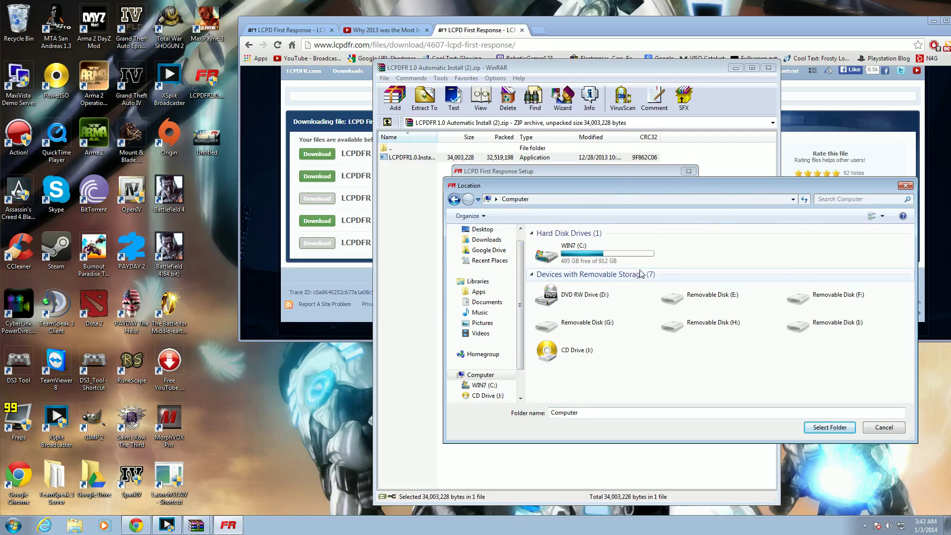
pyautogui.doubleClick(621, 268)
pyautogui.doubleClick(595, 328)
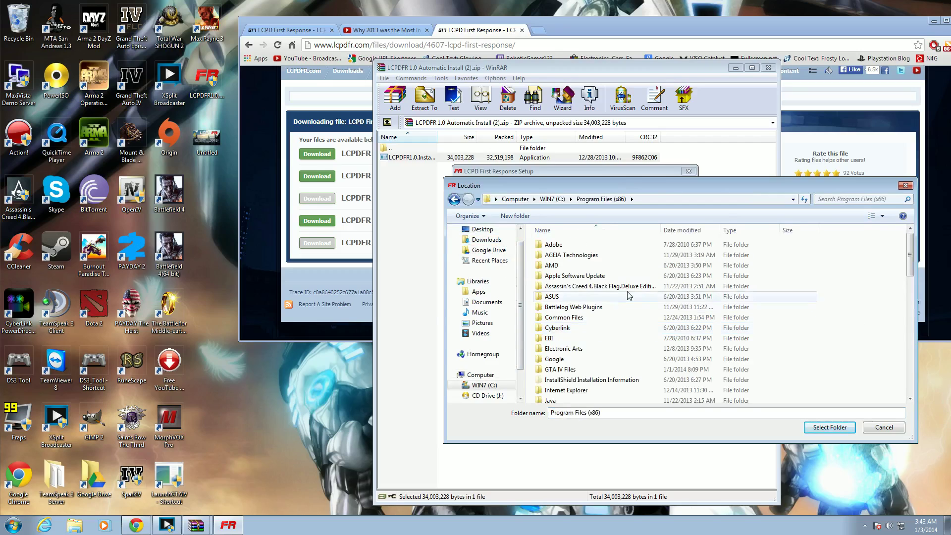
pyautogui.doubleClick(590, 346)
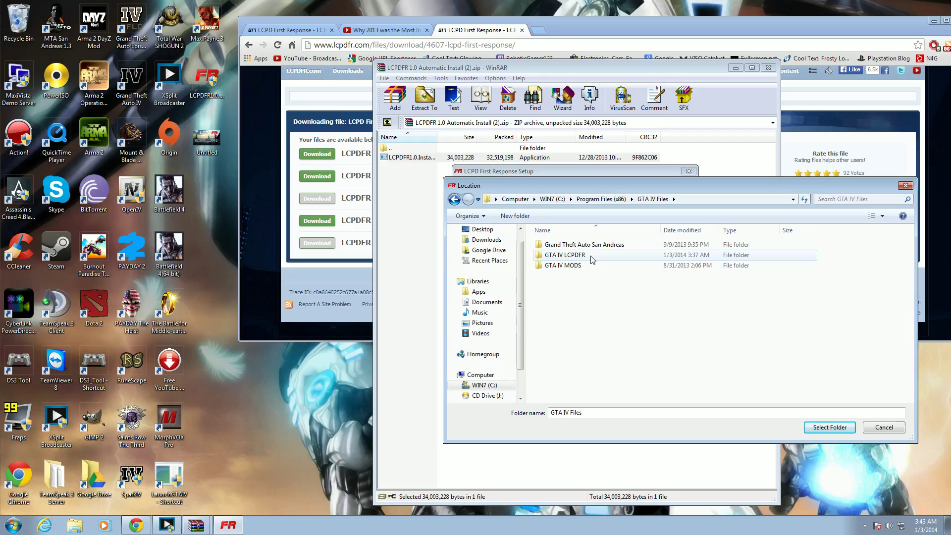
pyautogui.doubleClick(592, 255)
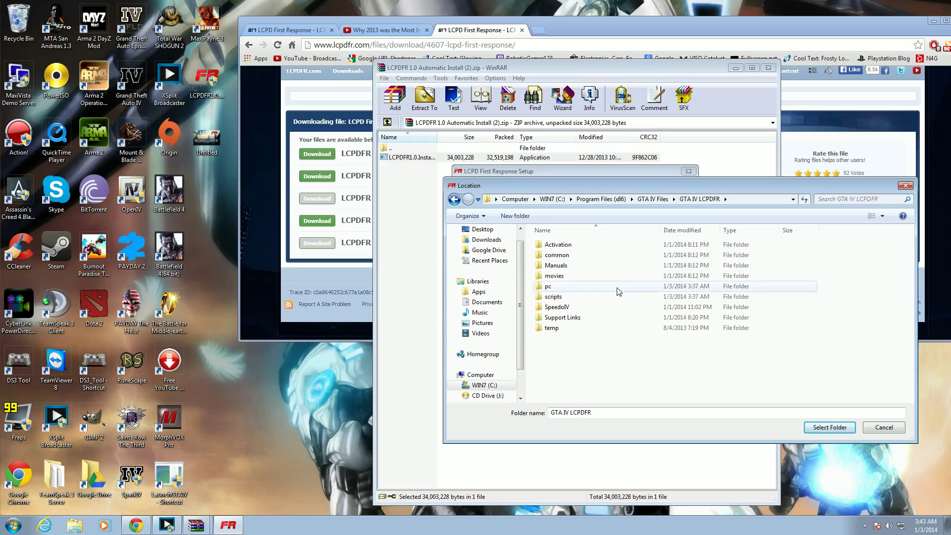
pyautogui.click(828, 427)
# - Pass the Ready to Install page and run the LCPDFR installation to completion
pyautogui.click(635, 342)
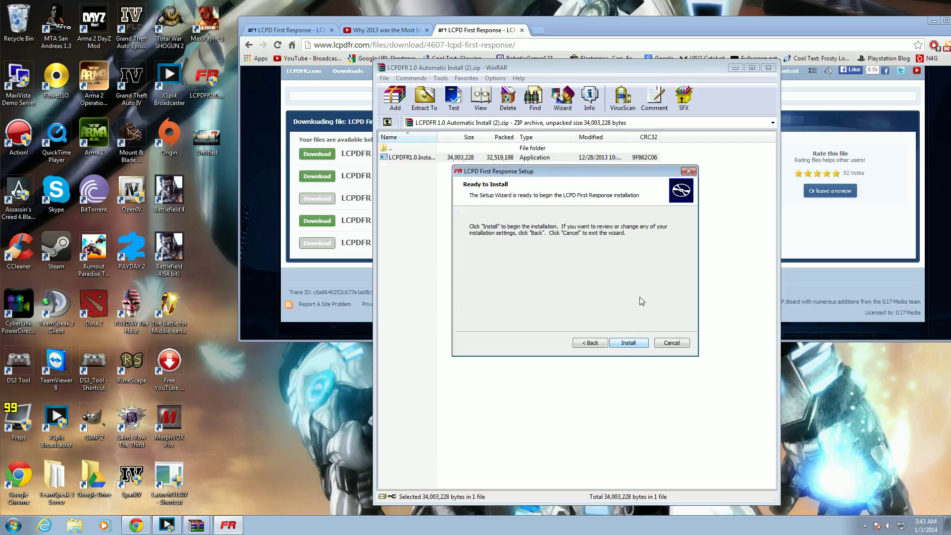
pyautogui.click(628, 344)
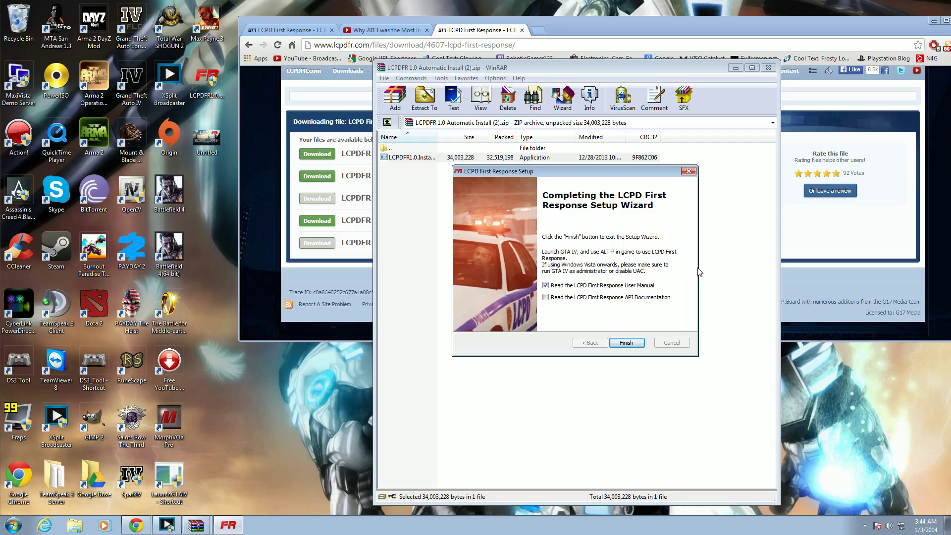
# - Finish setup, scroll the user documentation PDF to Section 4, then close Adobe Reader
pyautogui.click(626, 342)
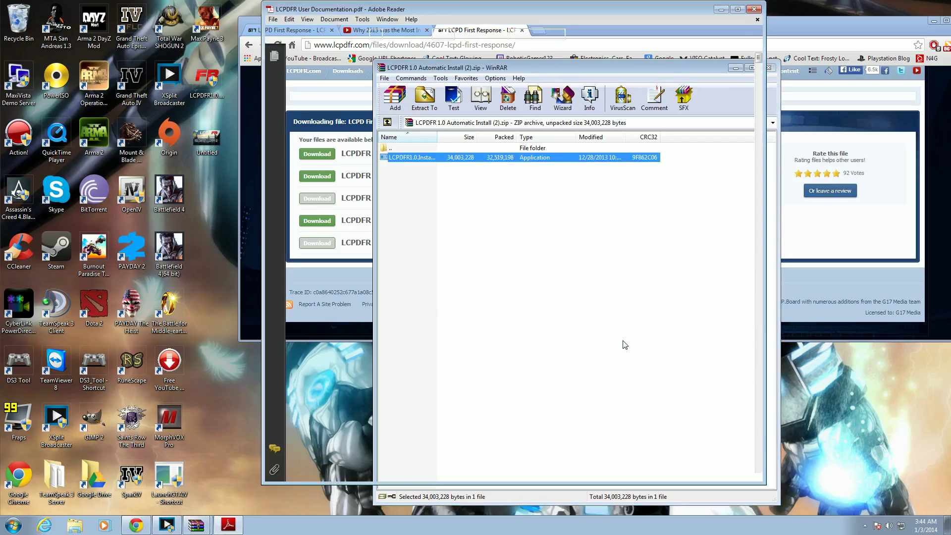
pyautogui.scroll(-9, 626, 318)
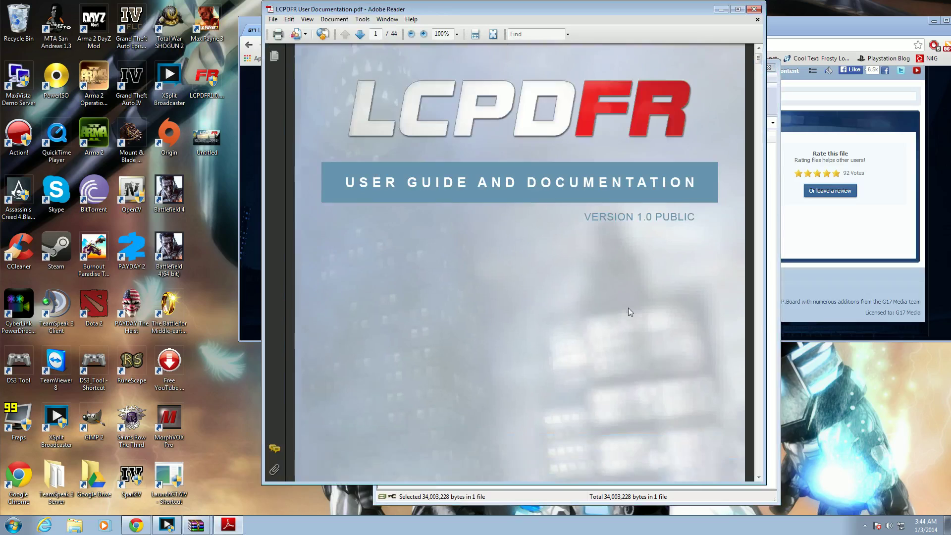
pyautogui.scroll(-10, 520, 263)
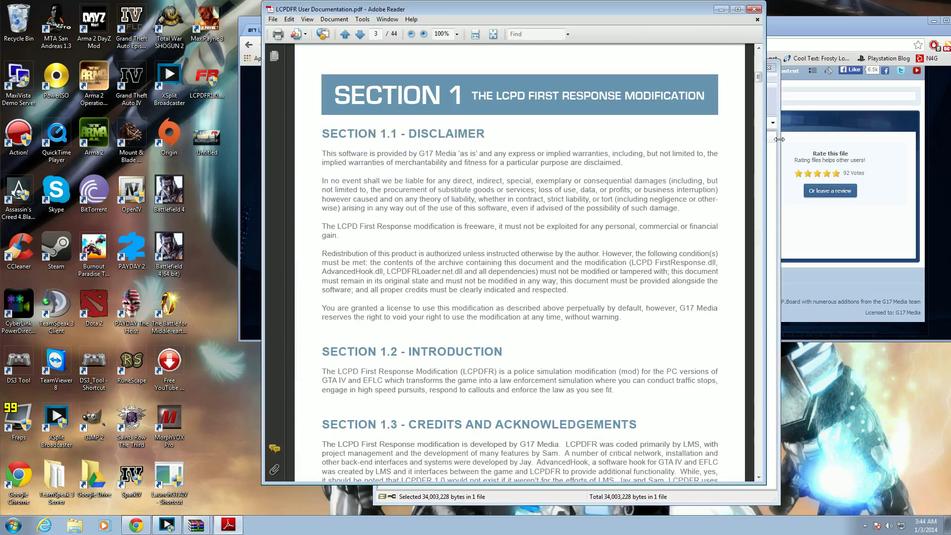
pyautogui.click(756, 165)
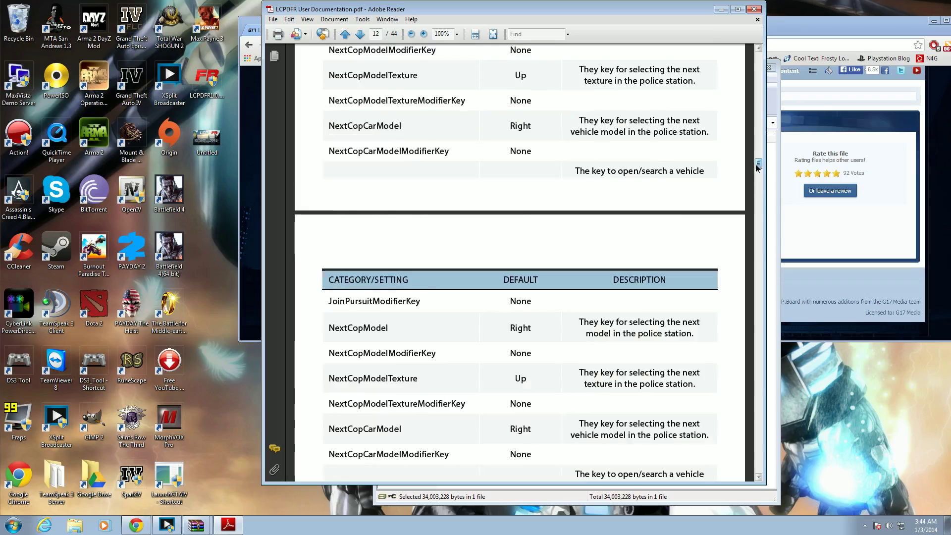
pyautogui.moveTo(756, 165); pyautogui.dragTo(758, 199)
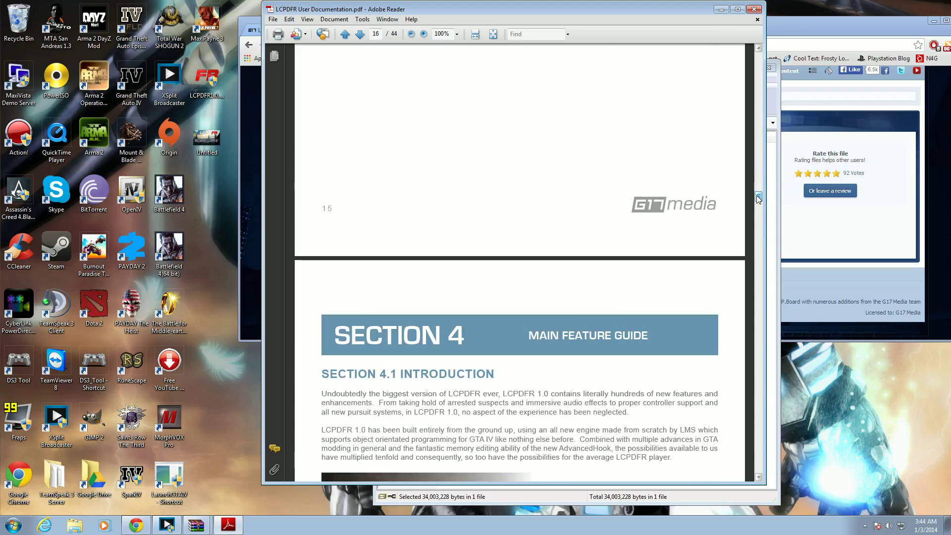
pyautogui.click(755, 10)
# - Close WinRAR and open the LCPD First Response Support section of the lcpdfr.com forum
pyautogui.click(679, 191)
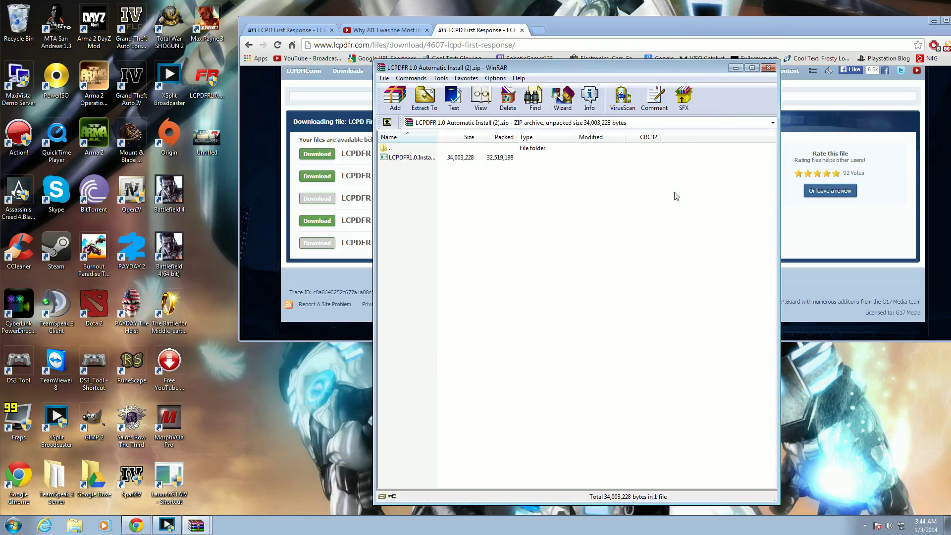
pyautogui.click(769, 69)
pyautogui.scroll(3, 750, 246)
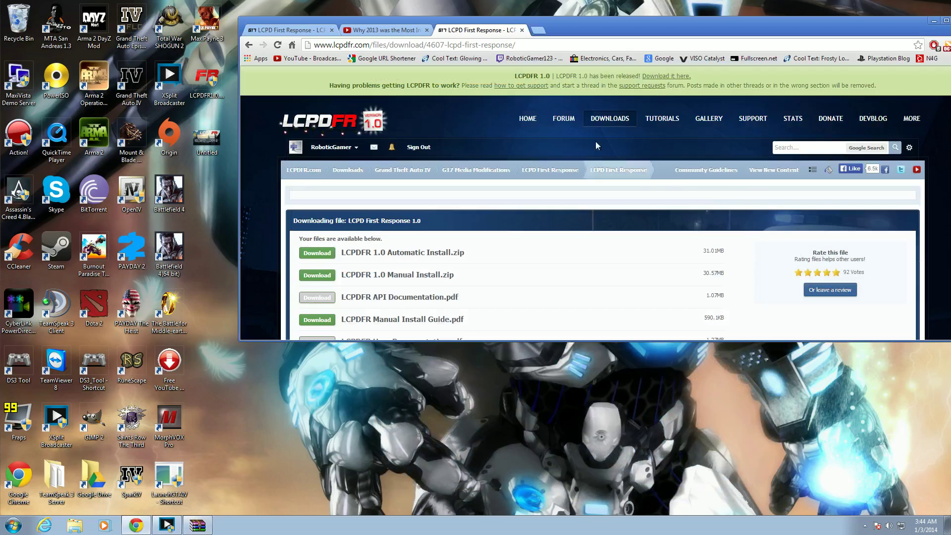
pyautogui.moveTo(561, 123)
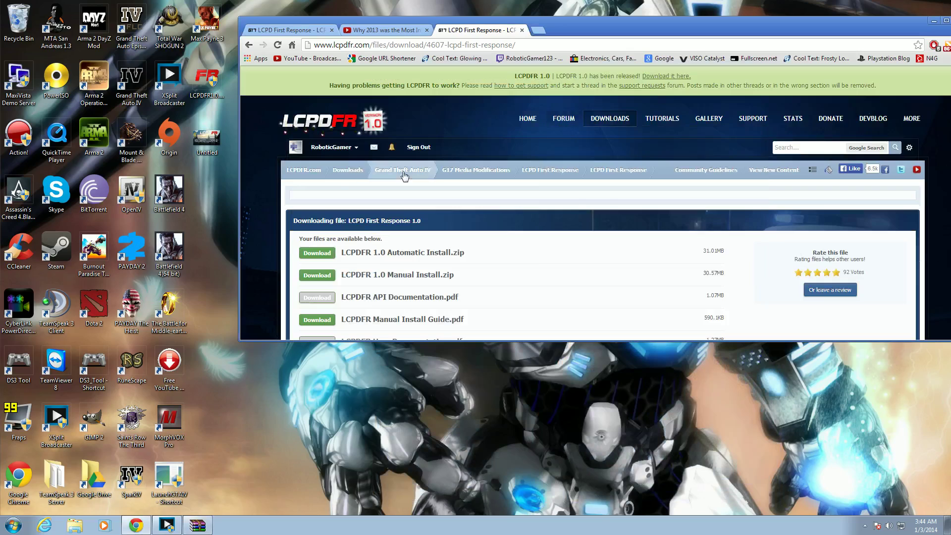
pyautogui.click(572, 120)
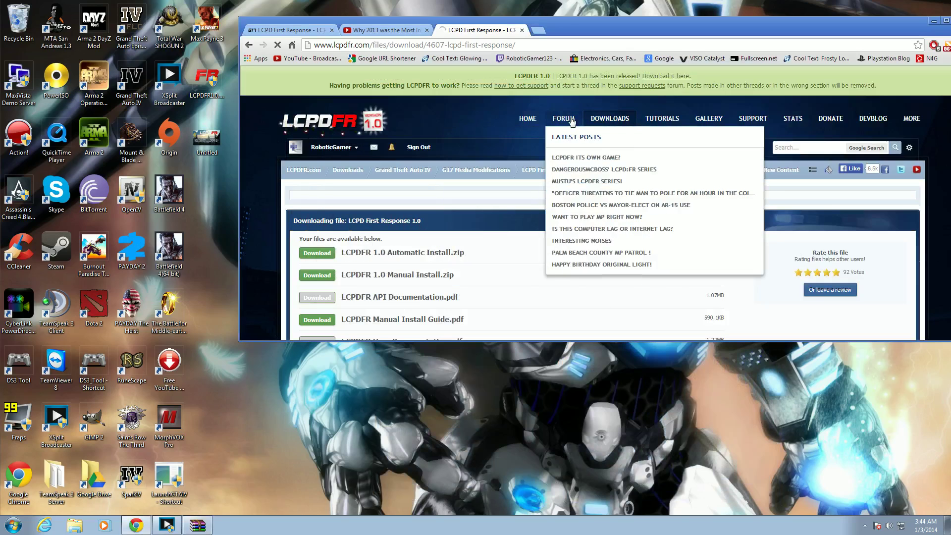
pyautogui.scroll(-10, 501, 200)
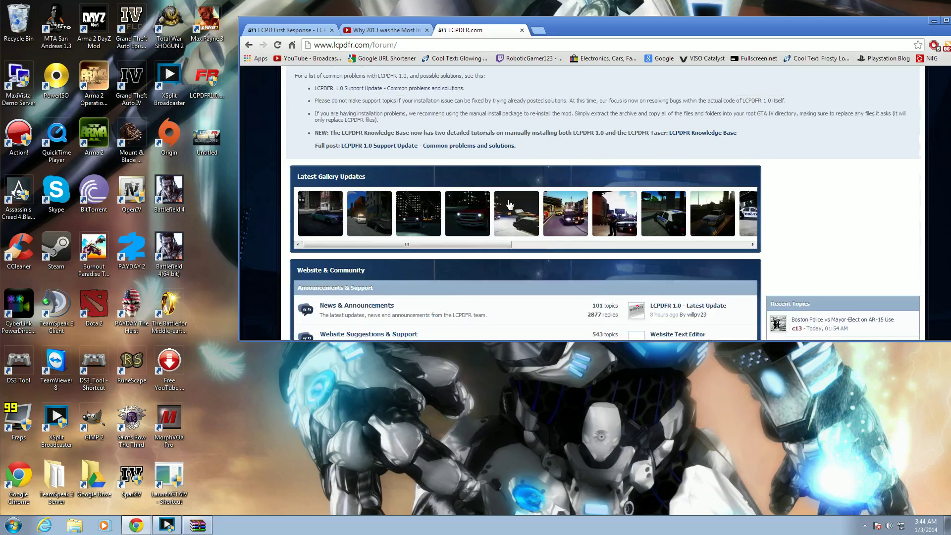
pyautogui.scroll(-8, 501, 201)
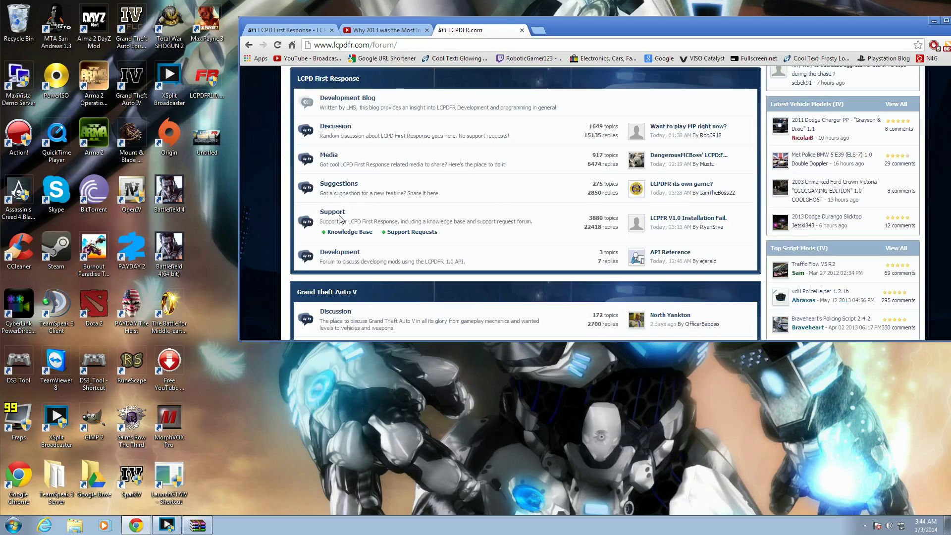
pyautogui.click(341, 216)
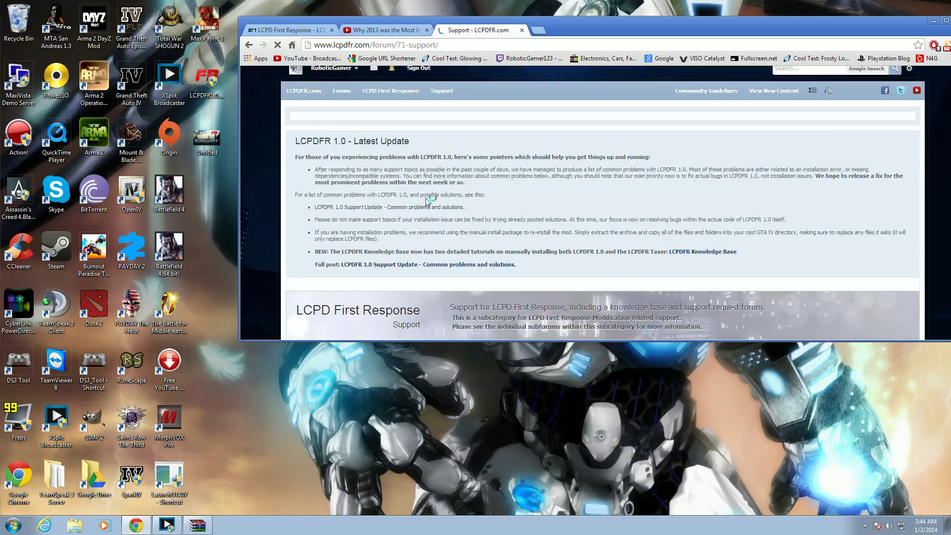
# - Browse the Support Requests subforum's topics, then close that tab
pyautogui.scroll(-8, 428, 201)
pyautogui.click(352, 240)
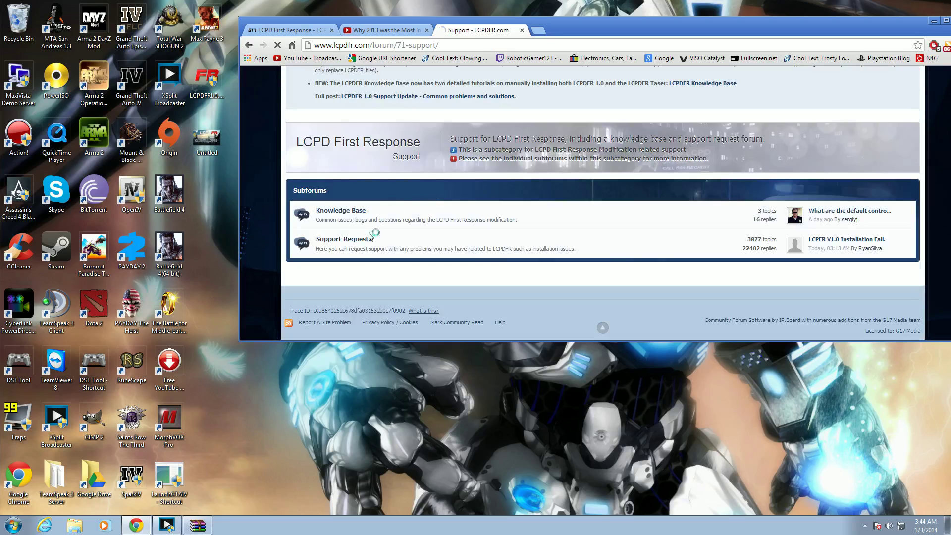
pyautogui.scroll(-4, 536, 192)
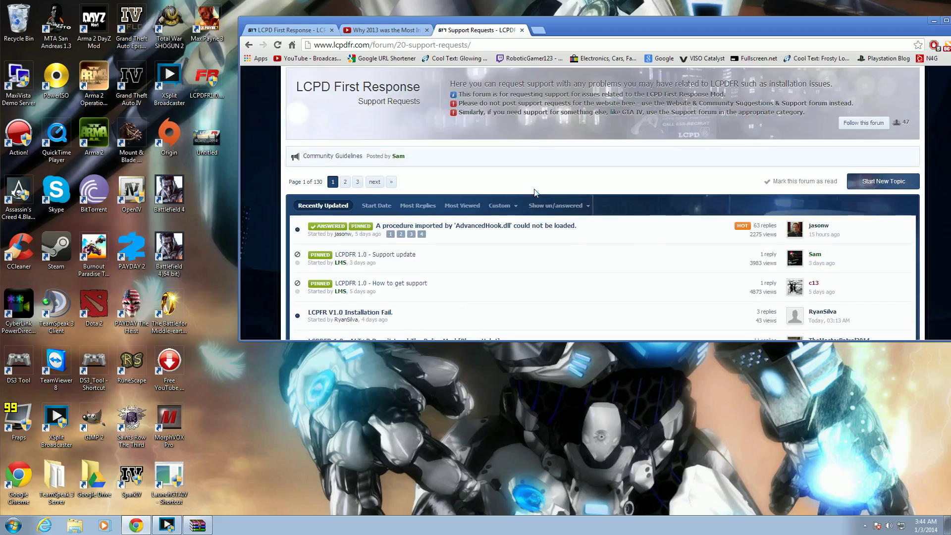
pyautogui.scroll(-4, 536, 192)
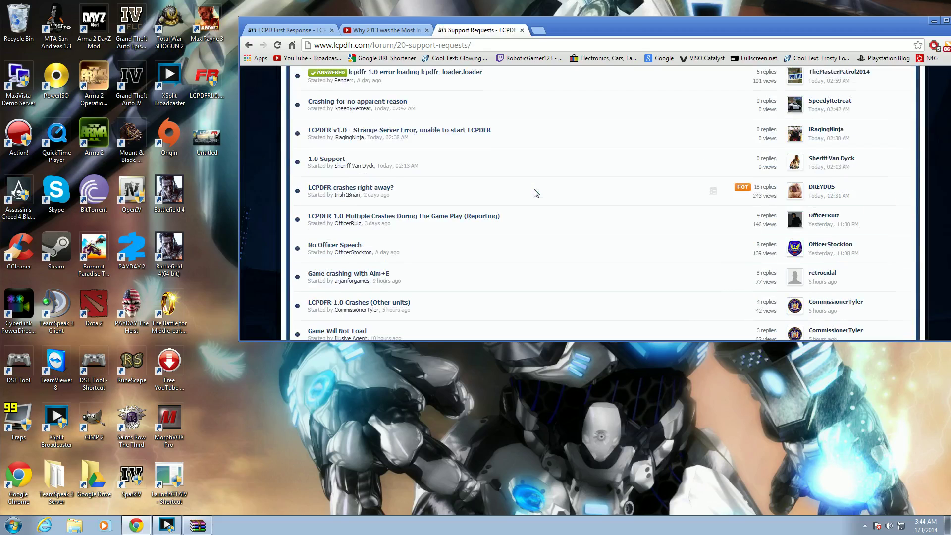
pyautogui.scroll(-3, 537, 192)
pyautogui.scroll(4, 537, 192)
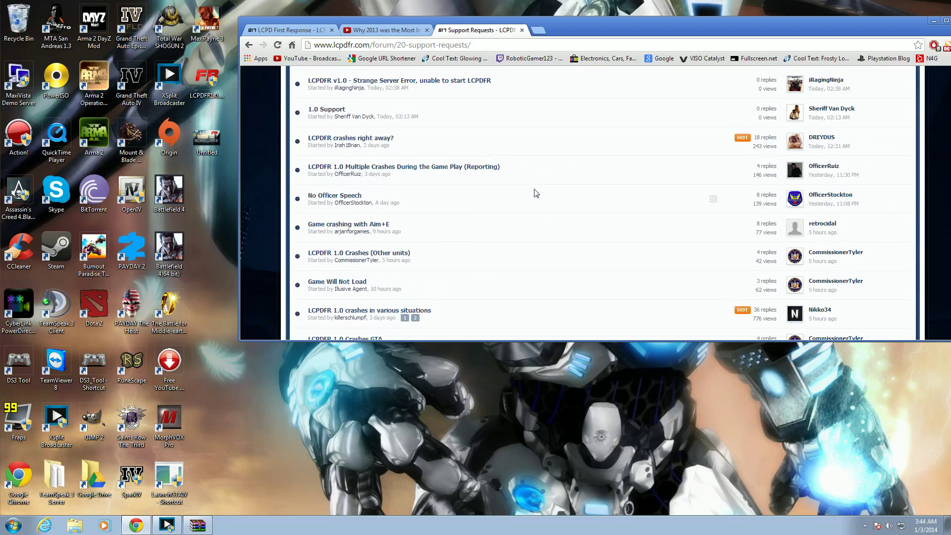
pyautogui.scroll(5, 537, 192)
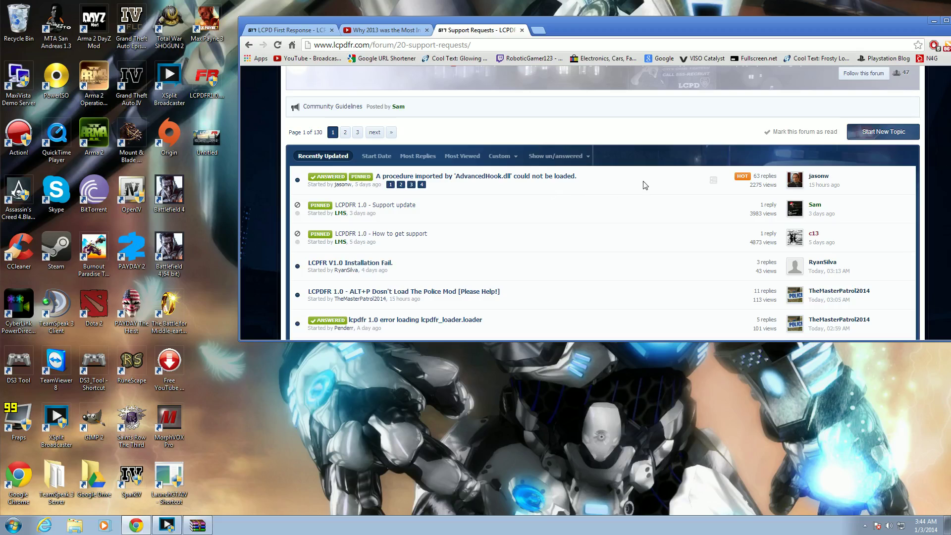
pyautogui.scroll(4, 642, 182)
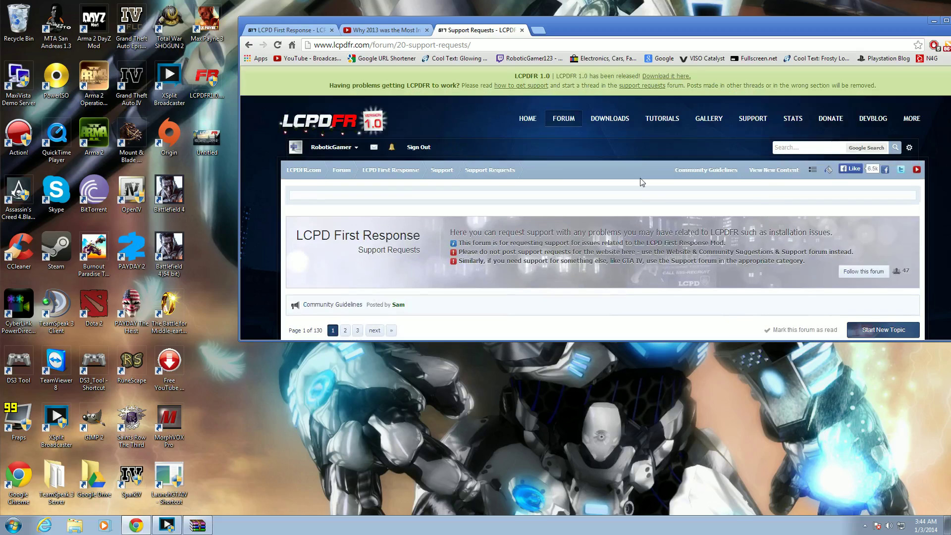
pyautogui.click(521, 31)
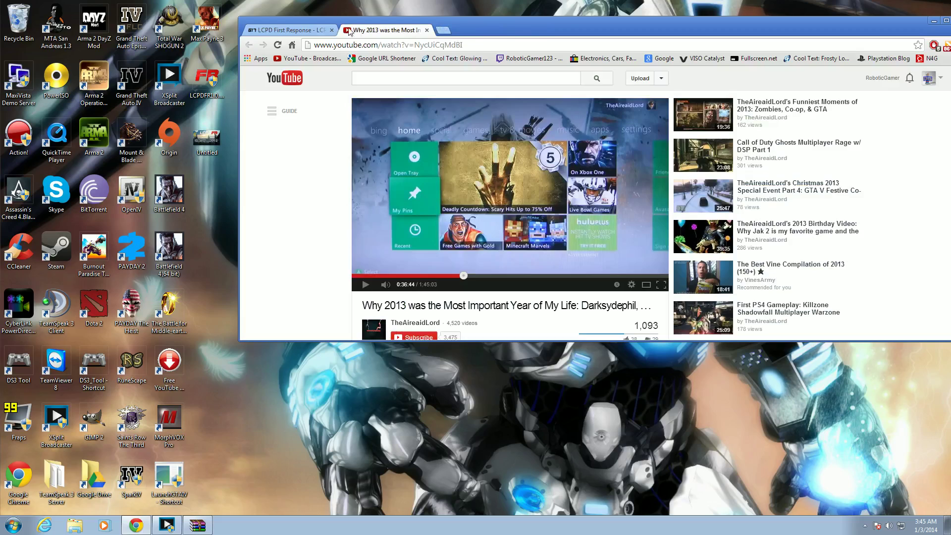
# - Go back to the LCPDFR 1.0 download page, shift the browser window, and restore XSplit Broadcaster
pyautogui.click(312, 31)
pyautogui.moveTo(901, 30); pyautogui.dragTo(855, 31)
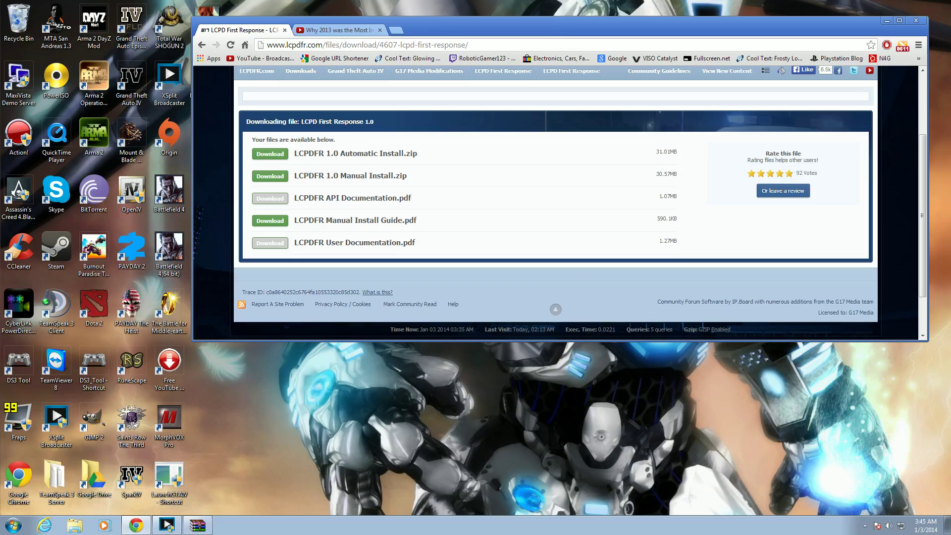
pyautogui.click(166, 526)
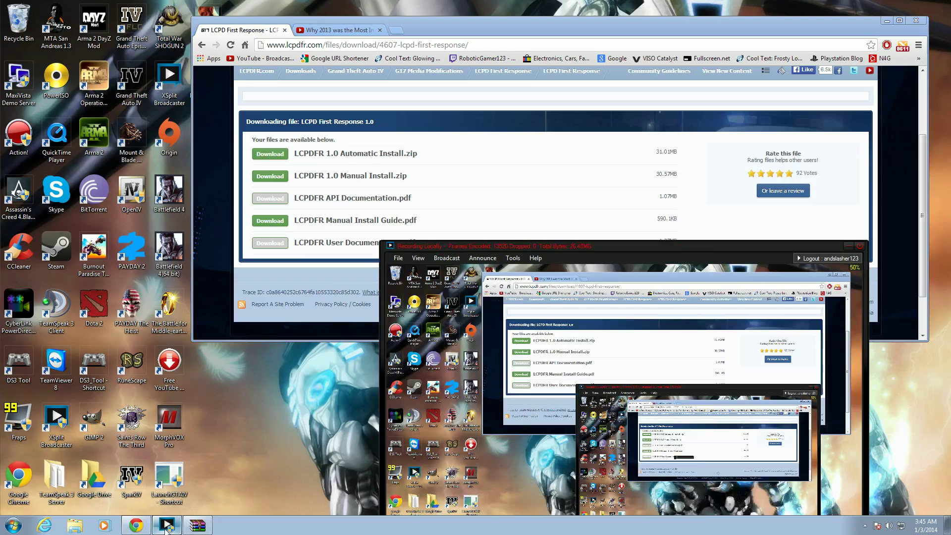